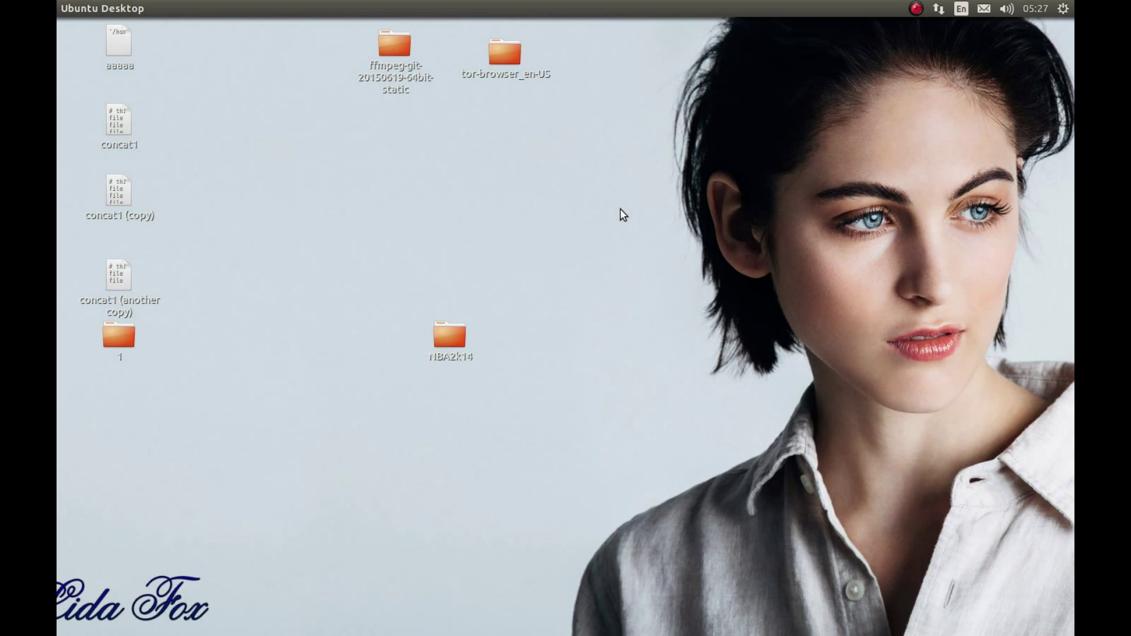
Review the Ubuntu package details on the PlayOnLinux downloads page in Firefox, then close Firefox
mouse_move(57, 203)
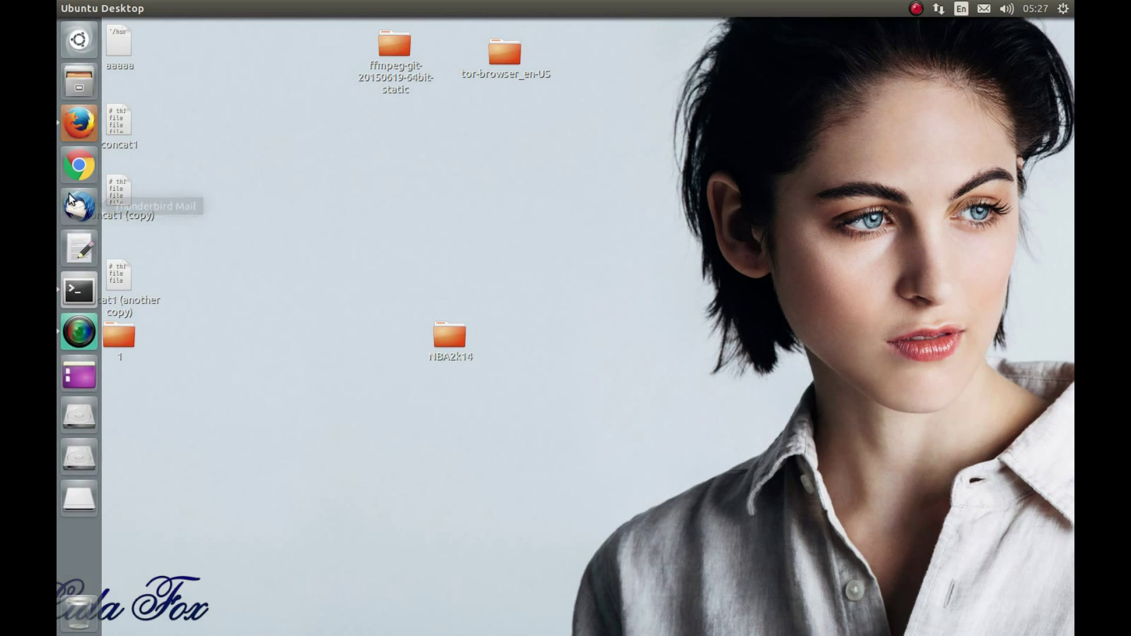
left_click(78, 126)
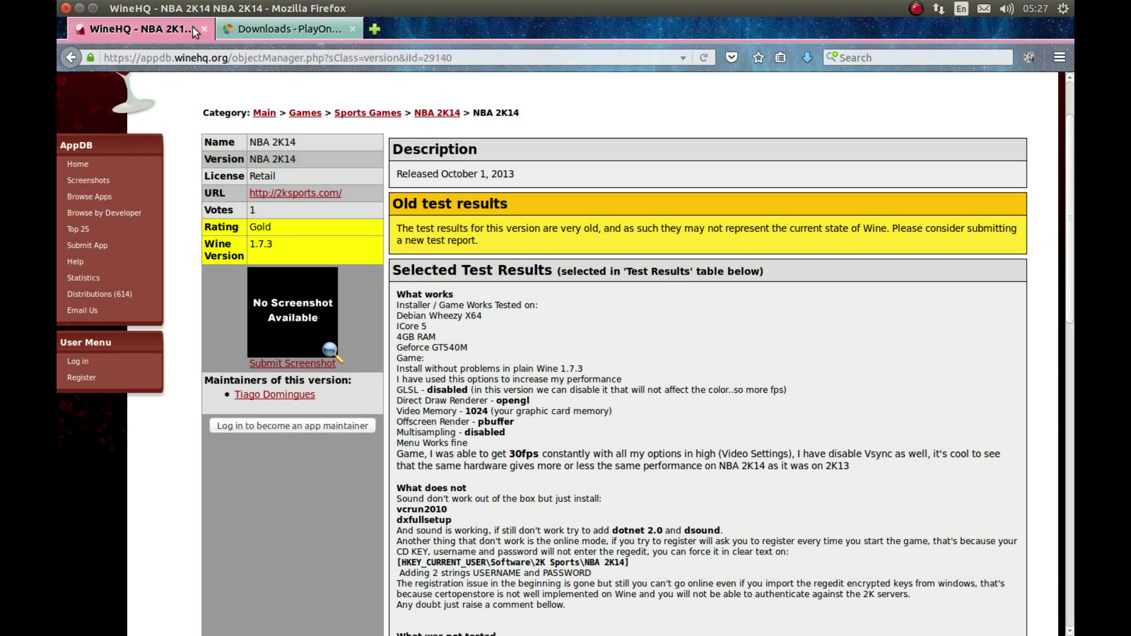
left_click(227, 27)
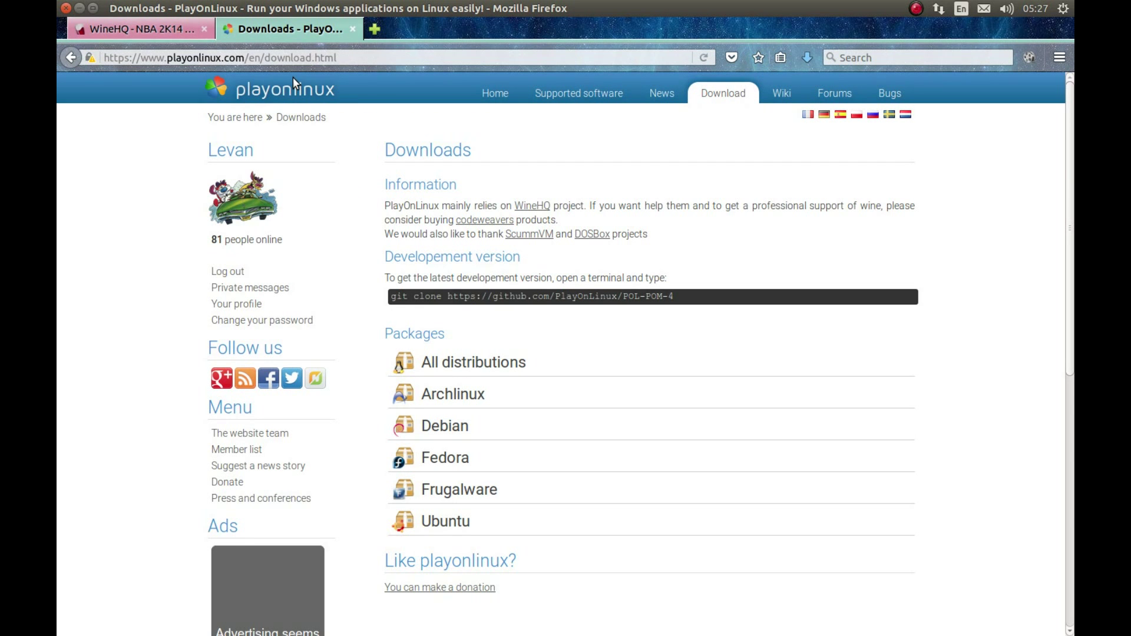
left_click(713, 94)
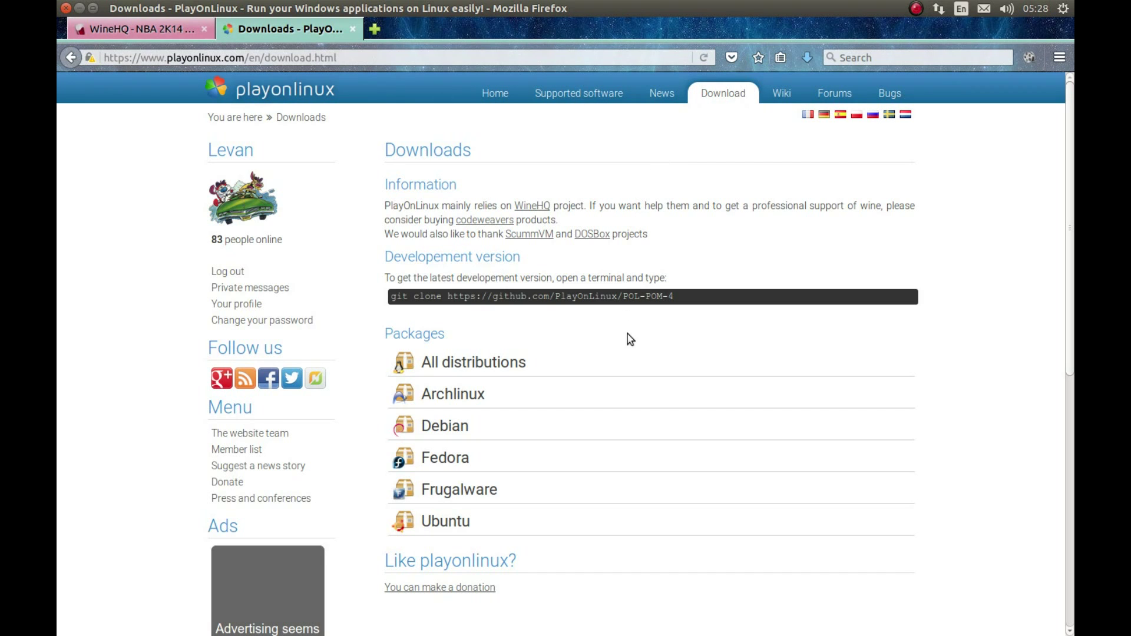
scroll(627, 335, "down", 1)
left_click(477, 480)
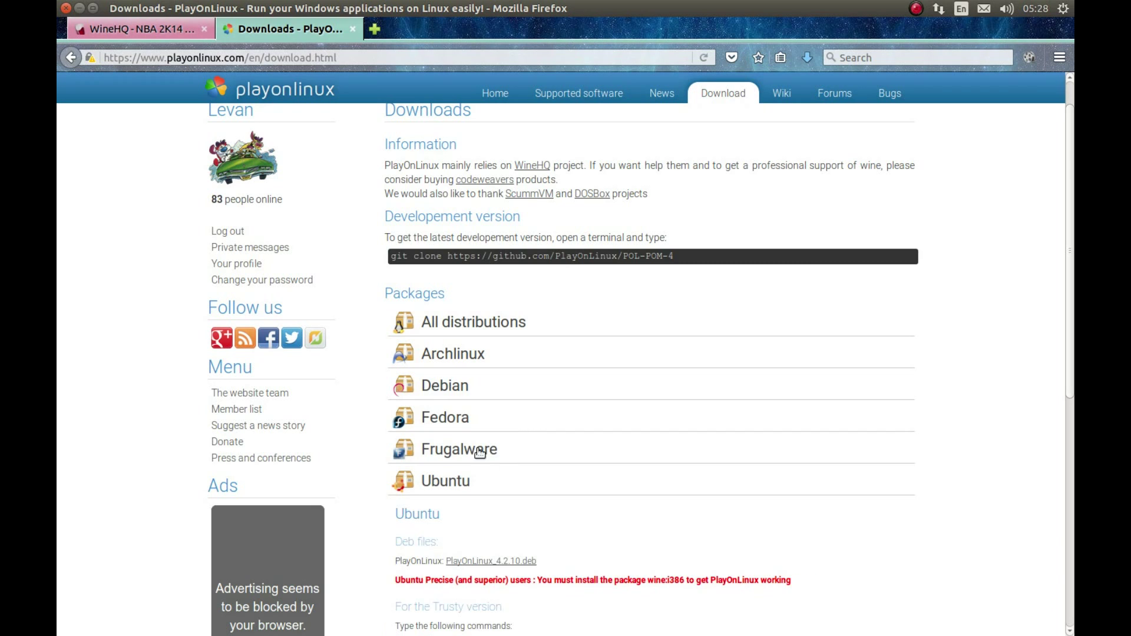
scroll(511, 488, "down", 3)
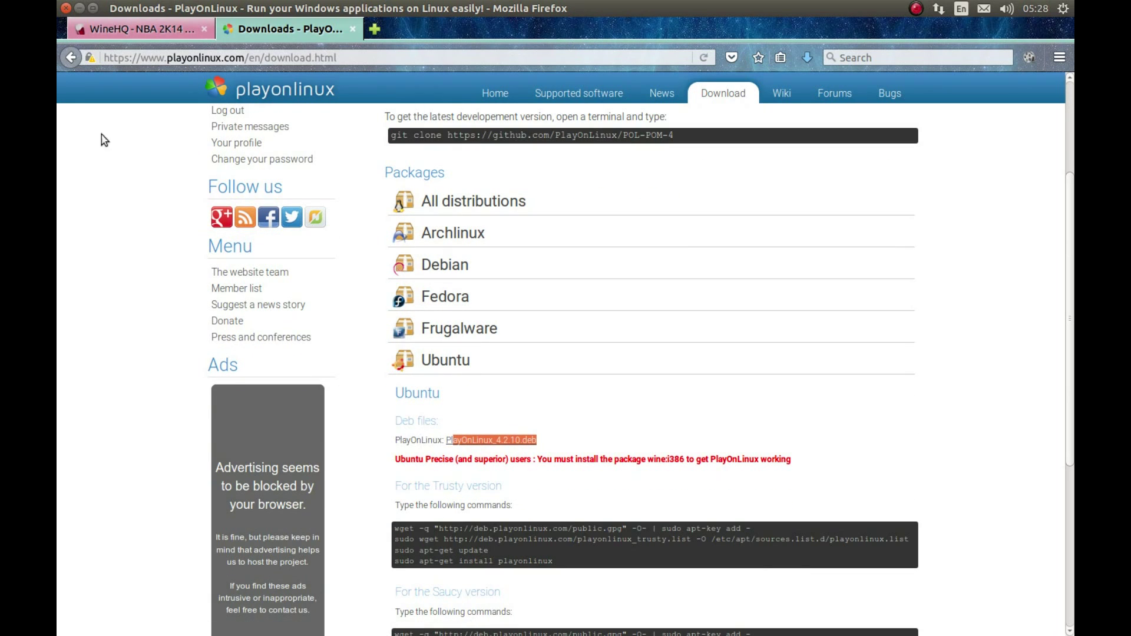
left_click(66, 8)
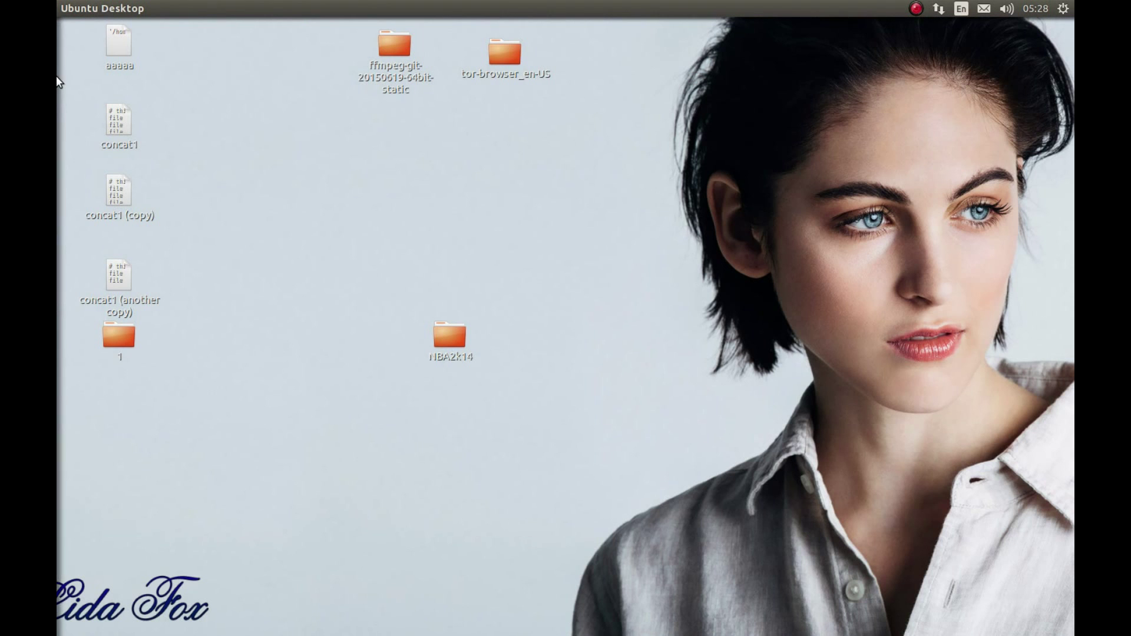
Launch PlayOnLinux from the application search and reposition its window
left_click(65, 50)
left_click(189, 117)
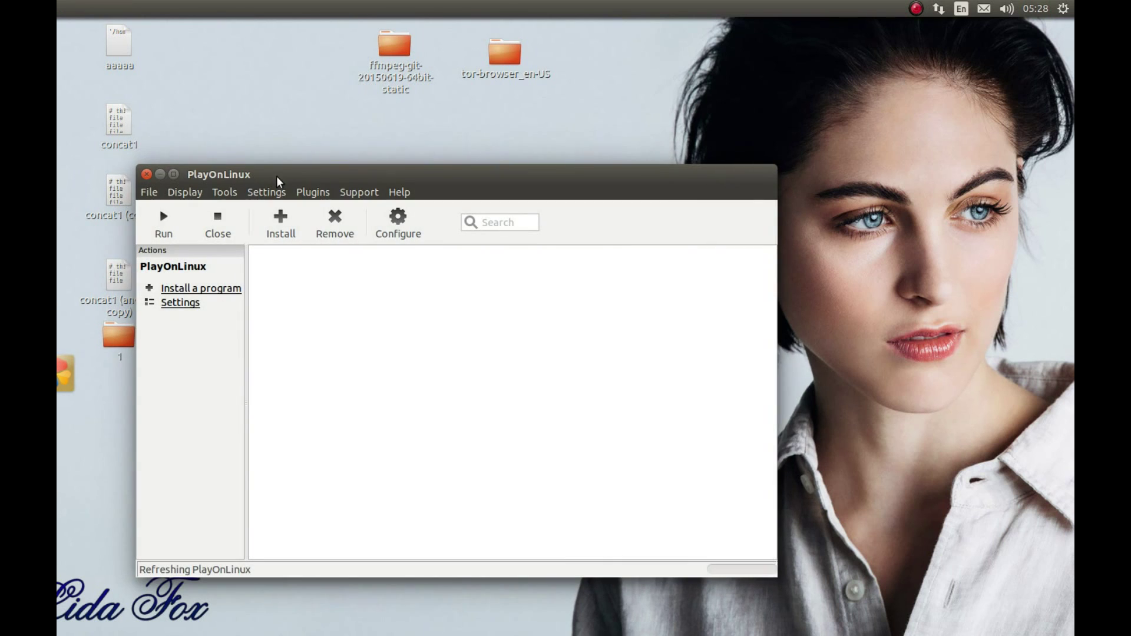
left_click_drag(283, 174, 328, 156)
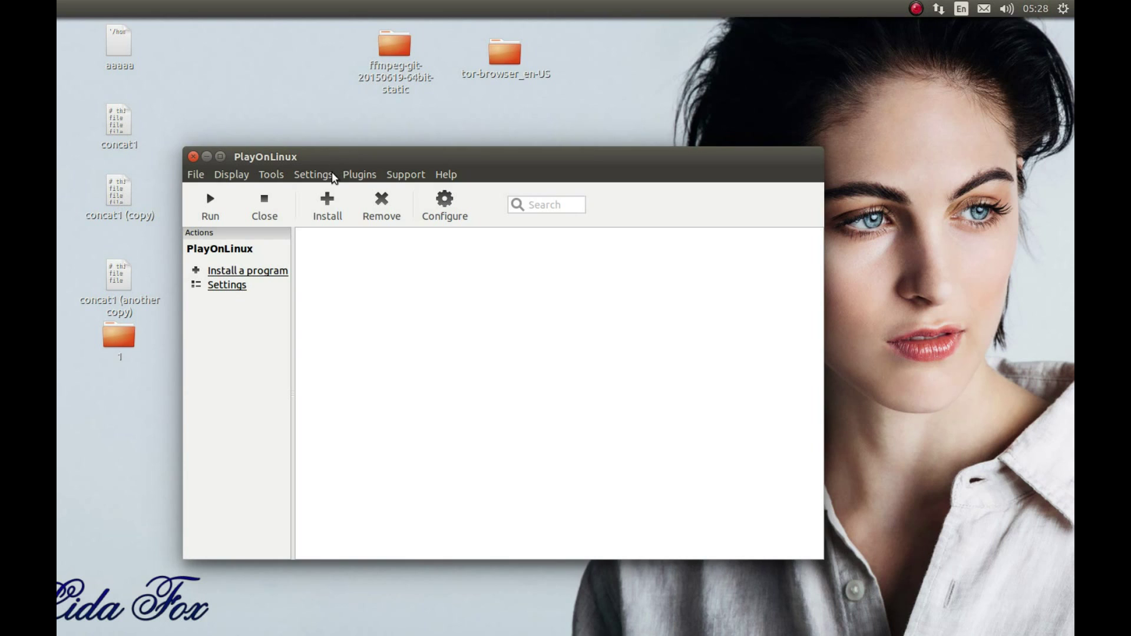
Install Wine version 1.9.3 through the Wine versions manager, then close the manager
left_click(271, 174)
left_click(287, 189)
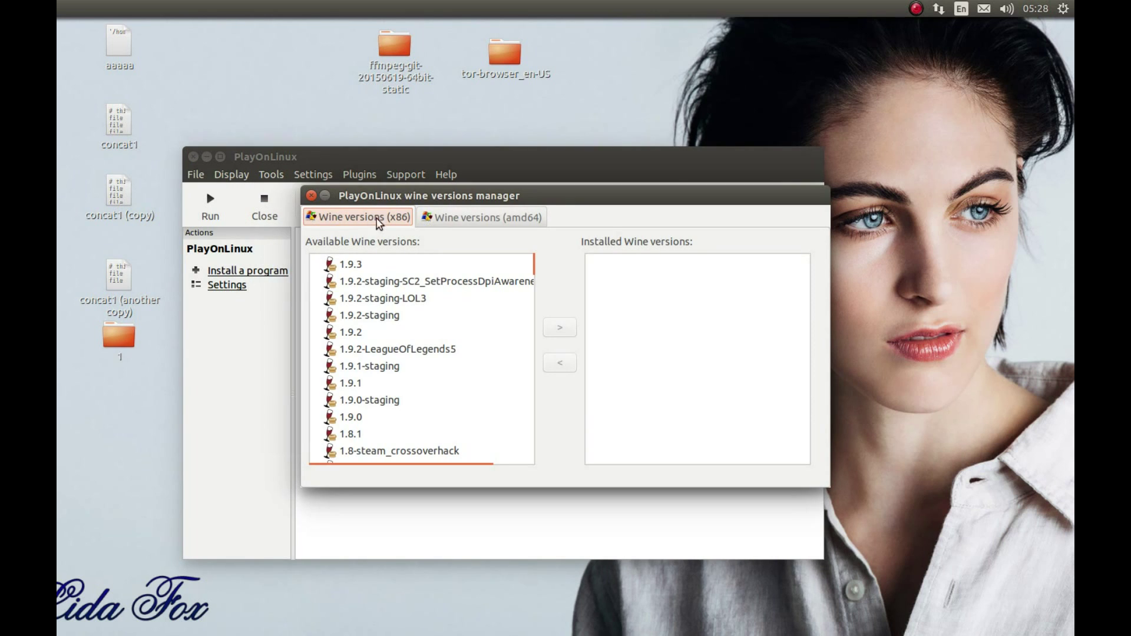
left_click(347, 270)
left_click(563, 330)
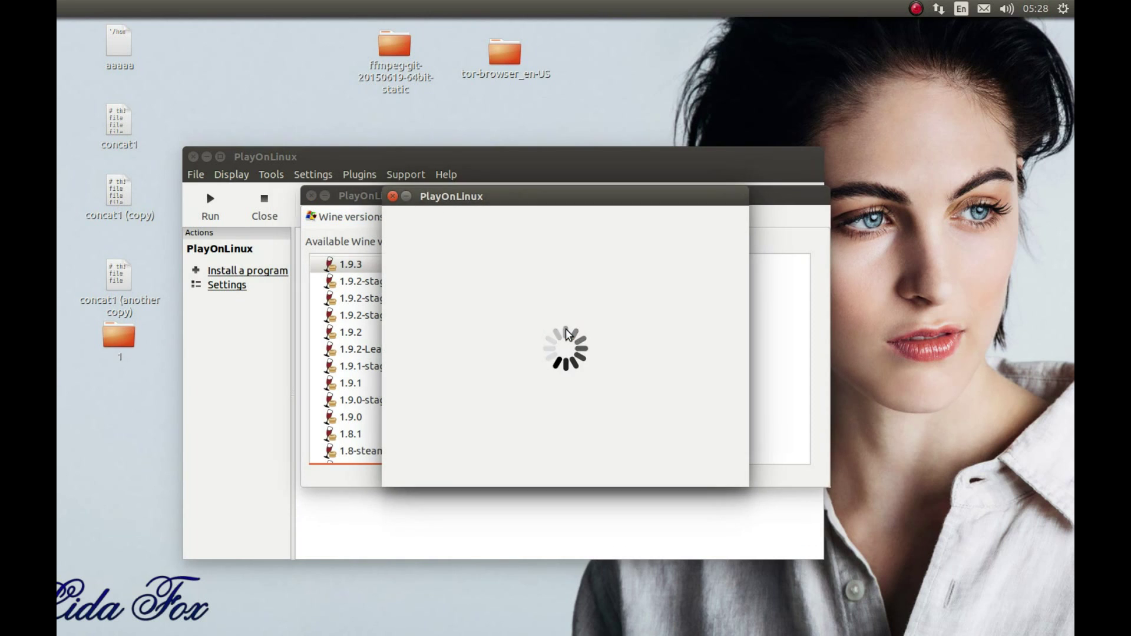
left_click(672, 475)
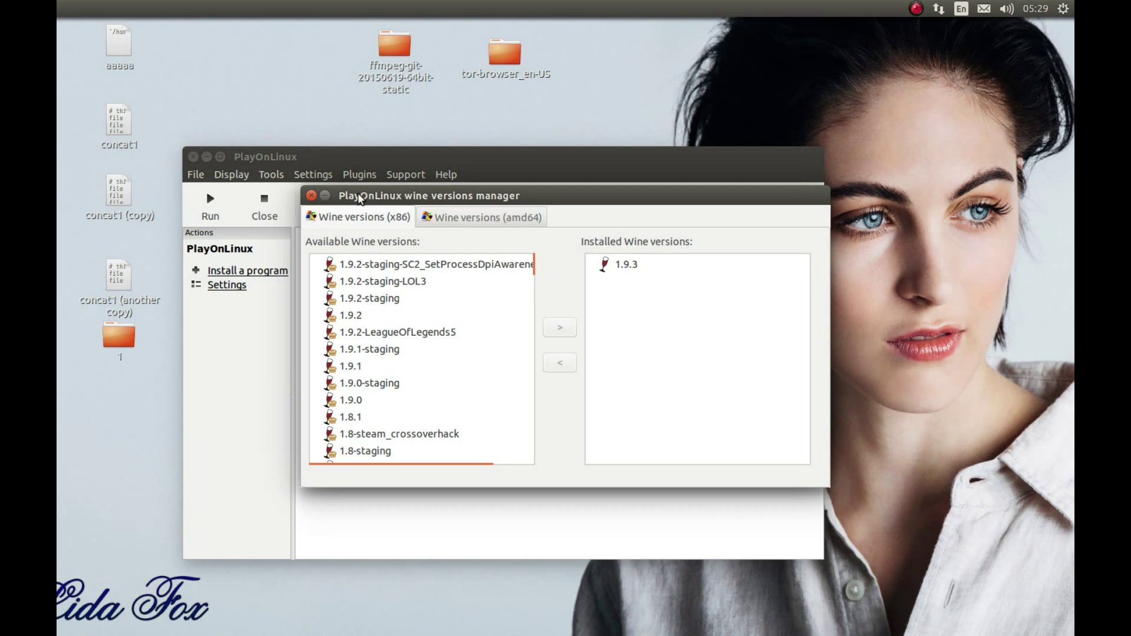
left_click(310, 196)
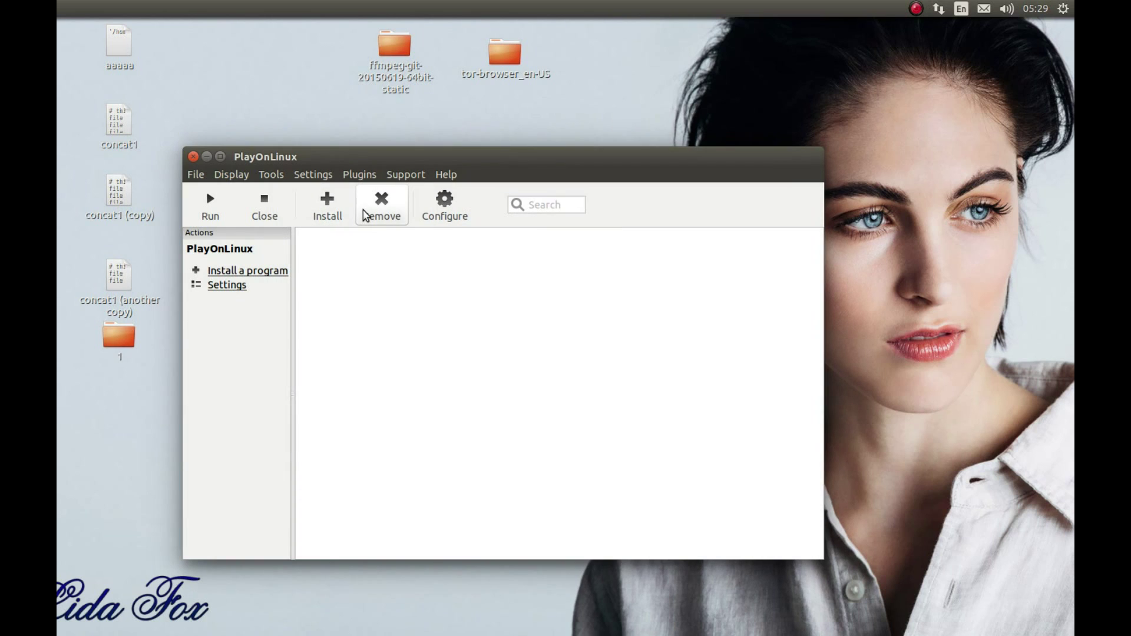
Create a 32-bit virtual drive named 'nba2k' that uses Wine 1.9.3
left_click(451, 208)
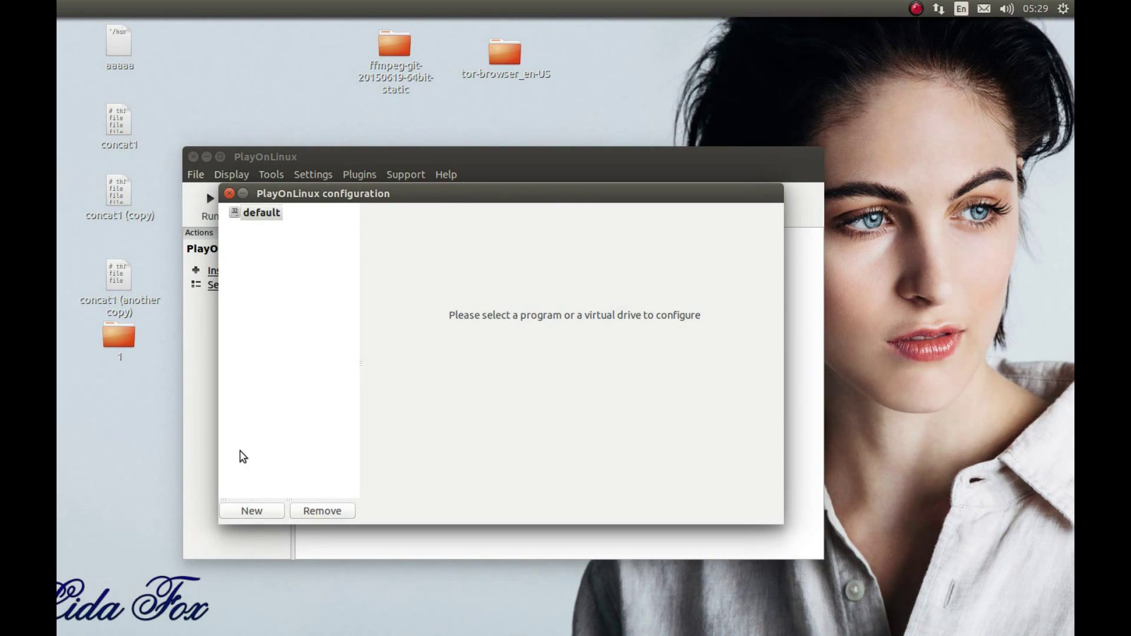
left_click(258, 512)
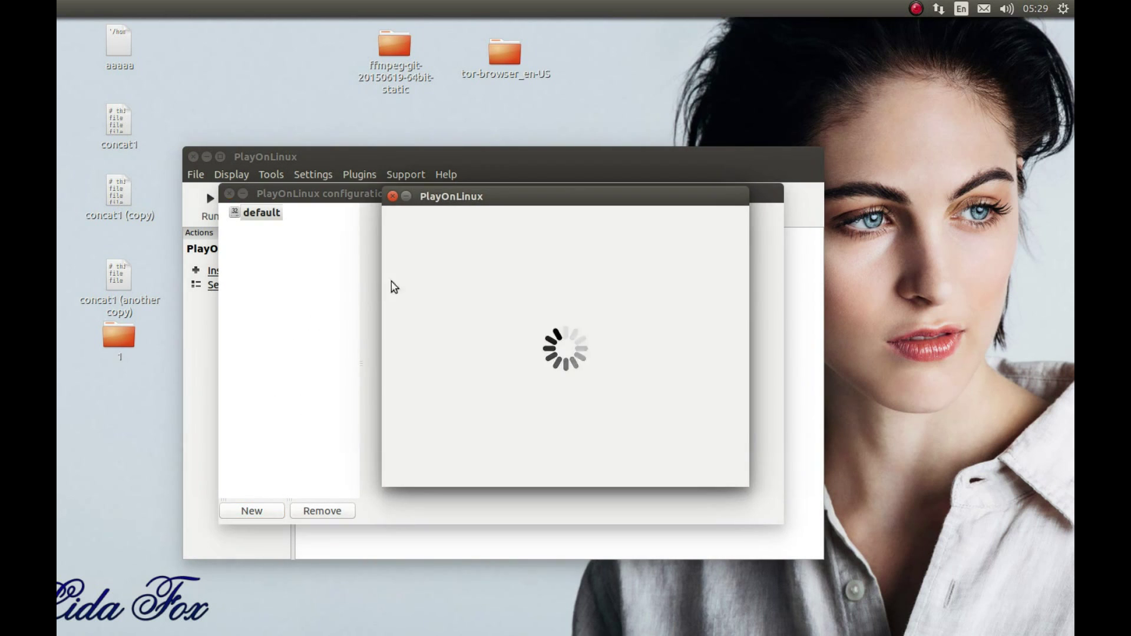
left_click(653, 472)
double_click(464, 291)
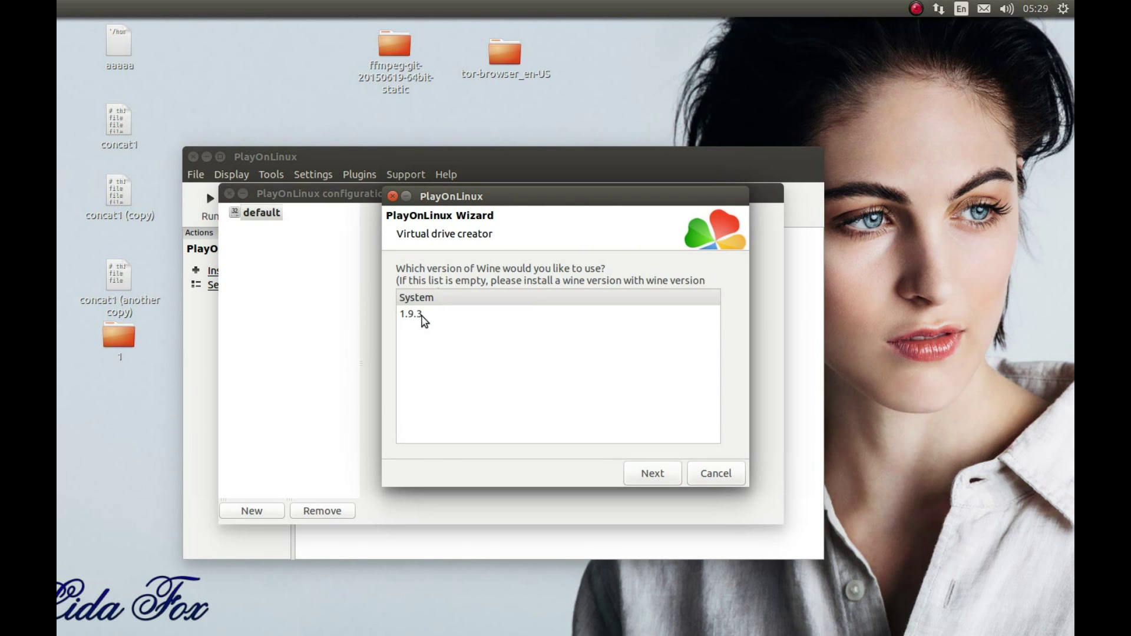
double_click(424, 318)
left_click(435, 287)
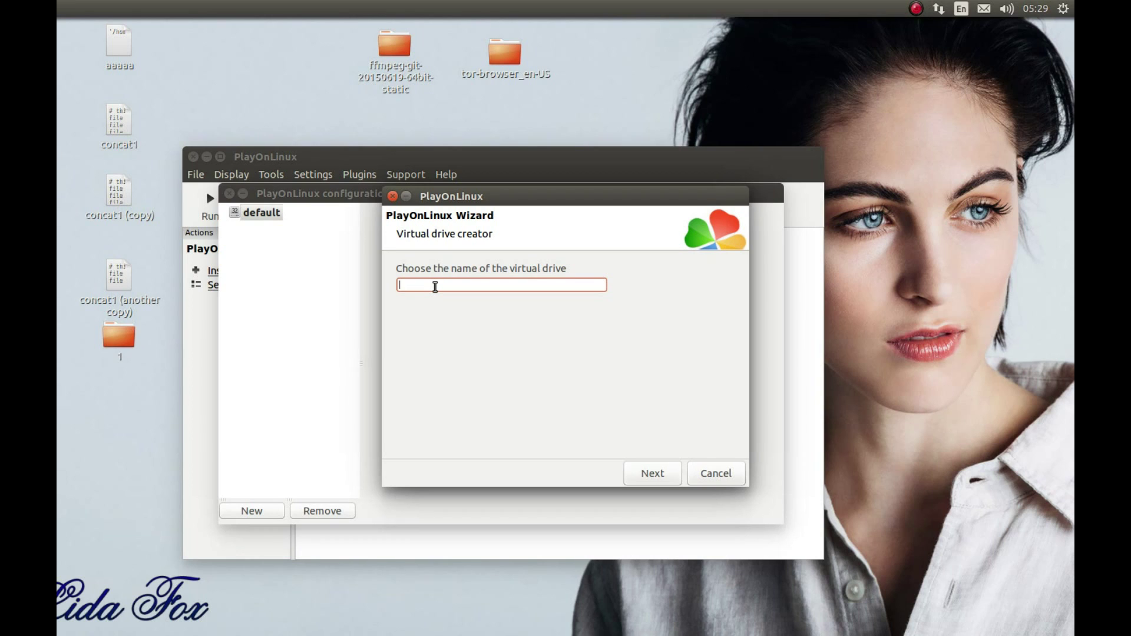
type("nba2k")
left_click(656, 477)
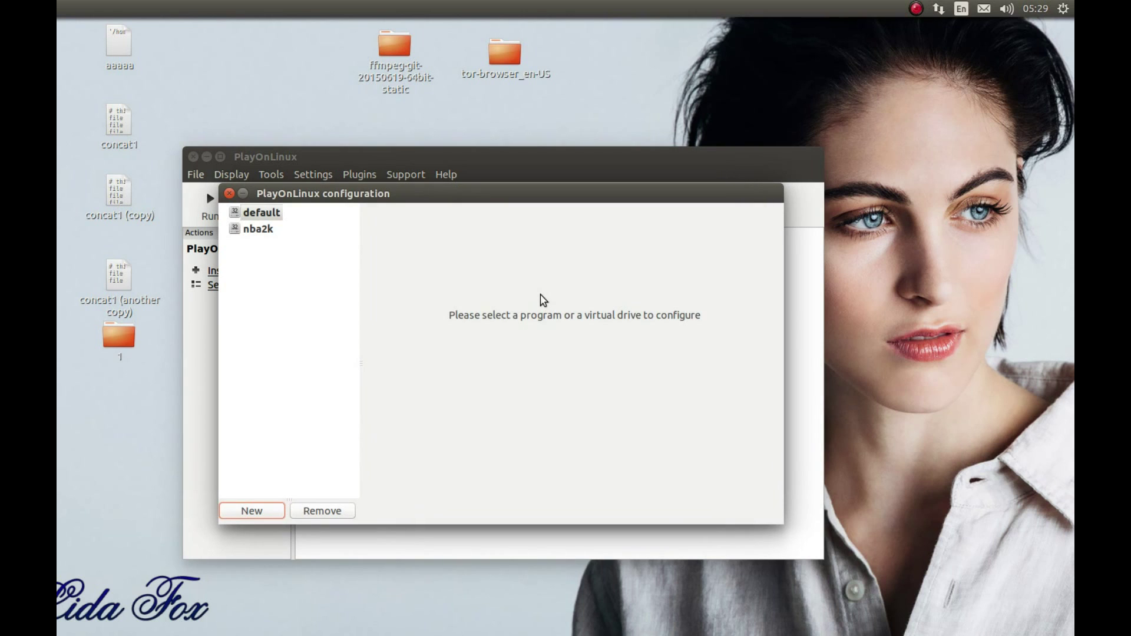
Run the NBA 2K14 setup.exe inside the nba2k virtual drive
left_click(249, 231)
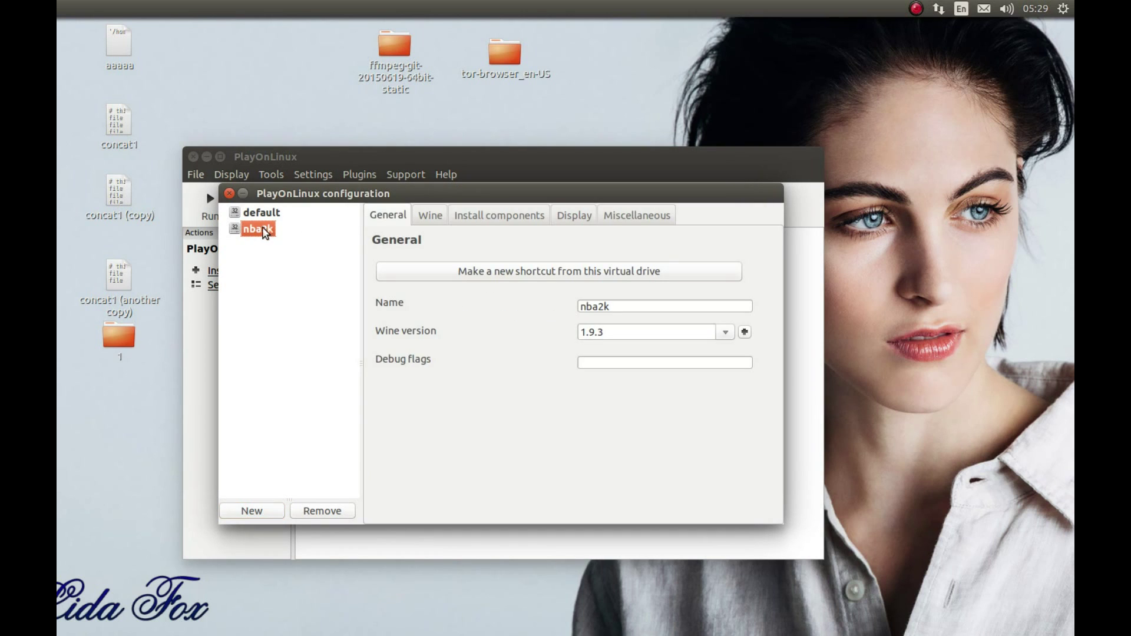
left_click(626, 218)
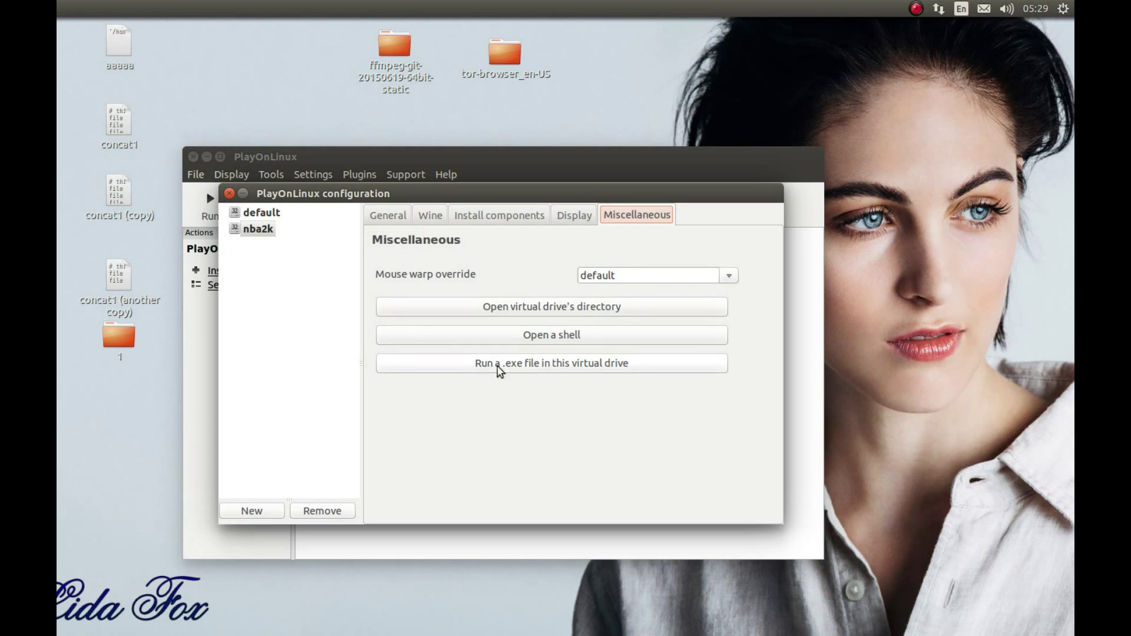
left_click(582, 369)
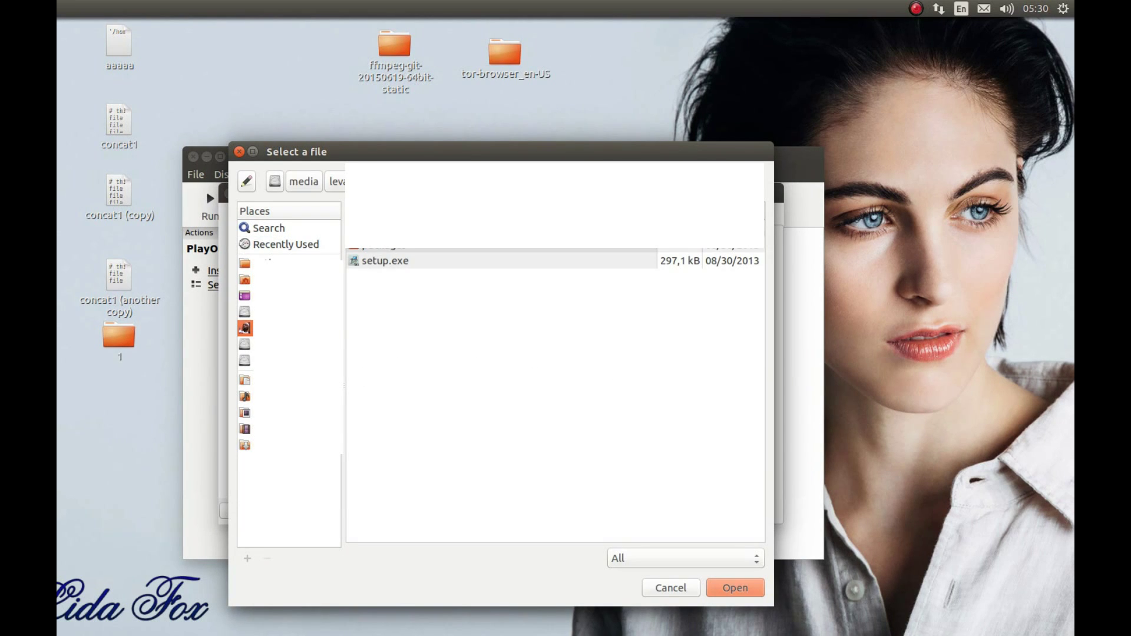
left_click(392, 262)
key("Return")
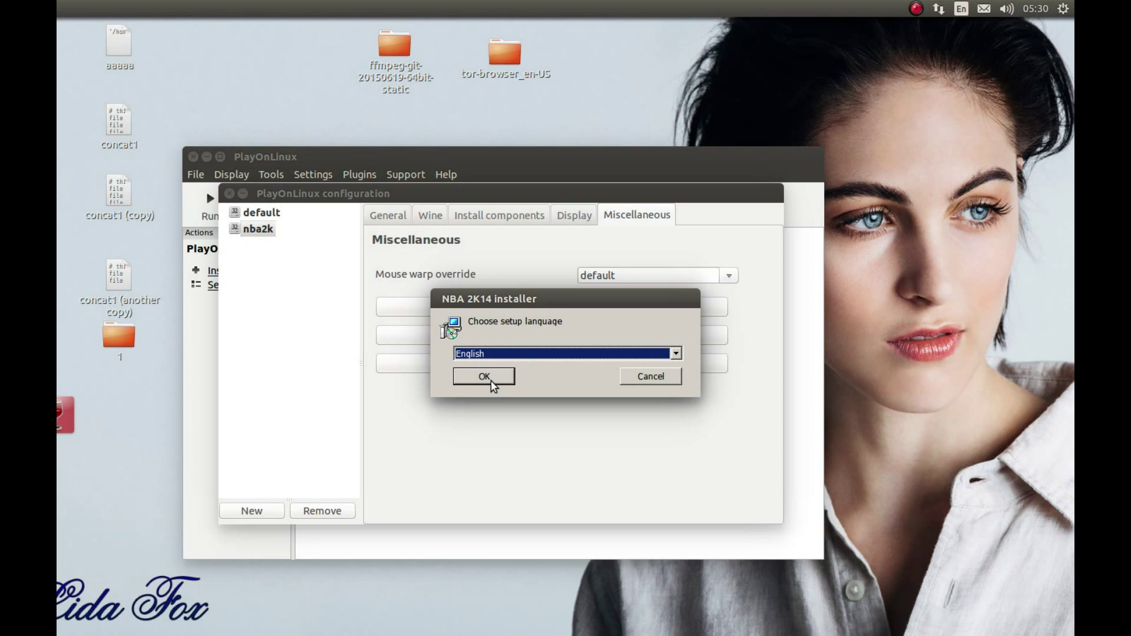
Install NBA 2K14 in English, accepting the game and DirectX licenses, with Typical setup
left_click(490, 377)
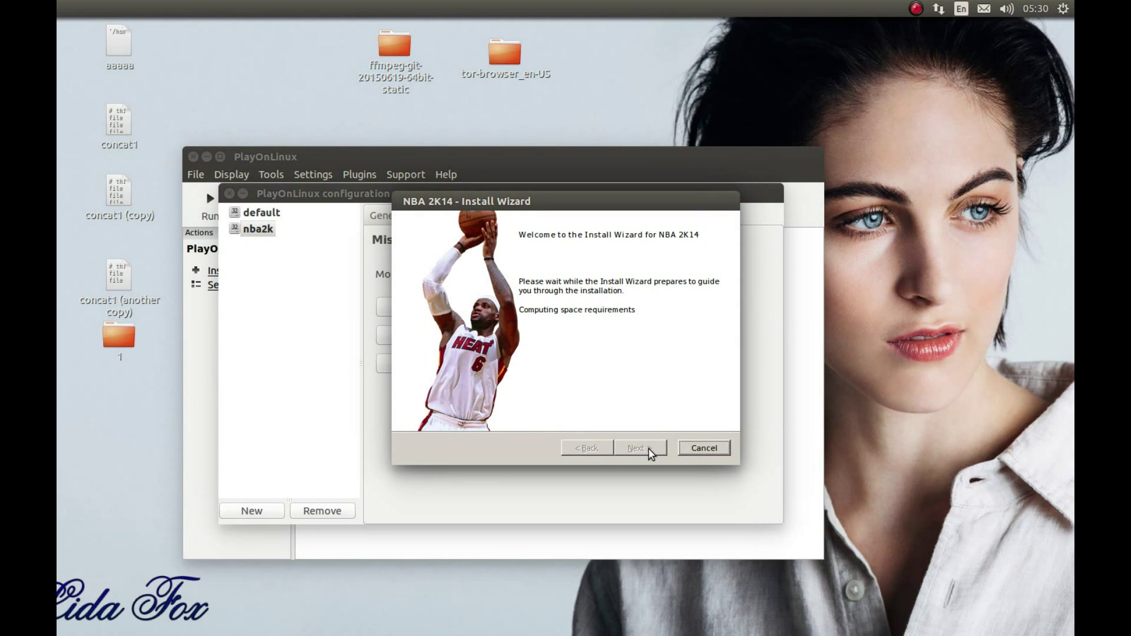
left_click(643, 454)
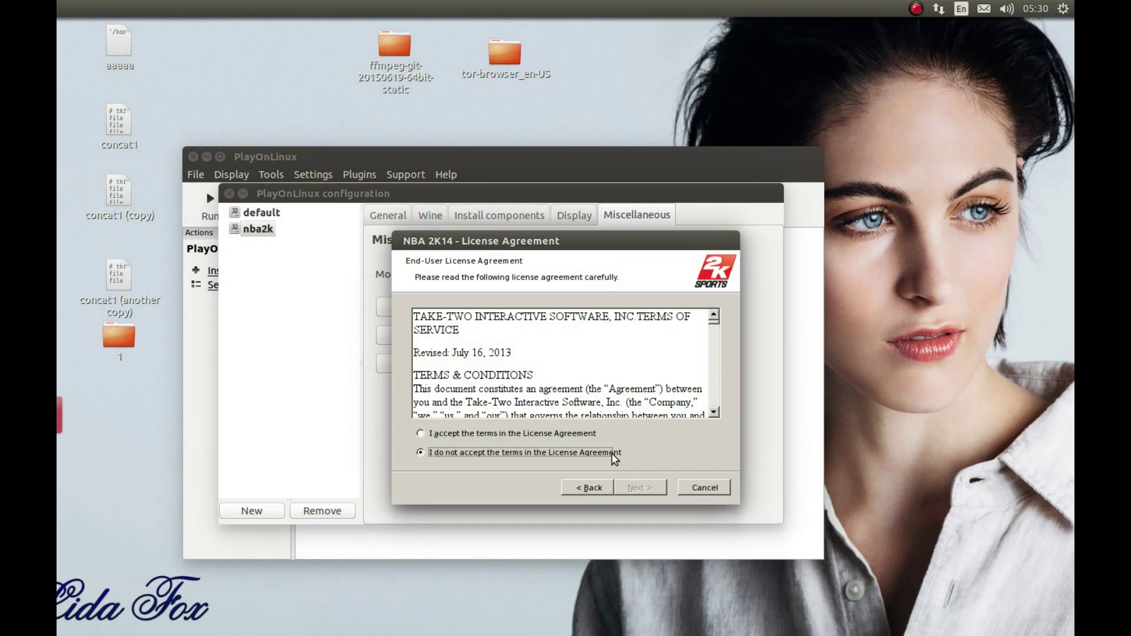
left_click(532, 434)
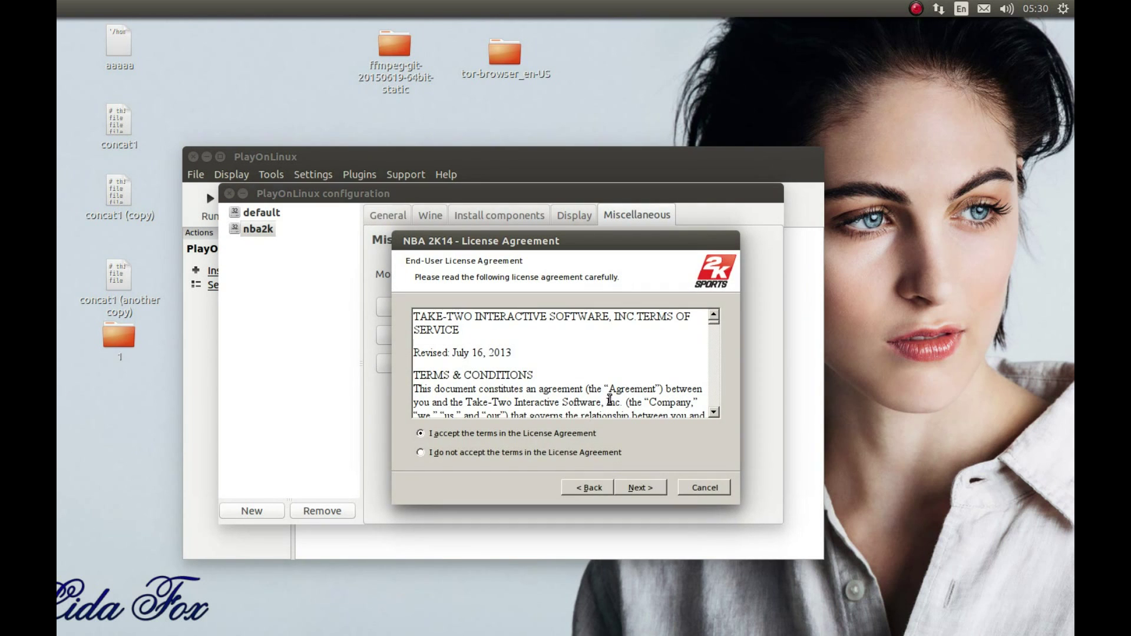
left_click(640, 487)
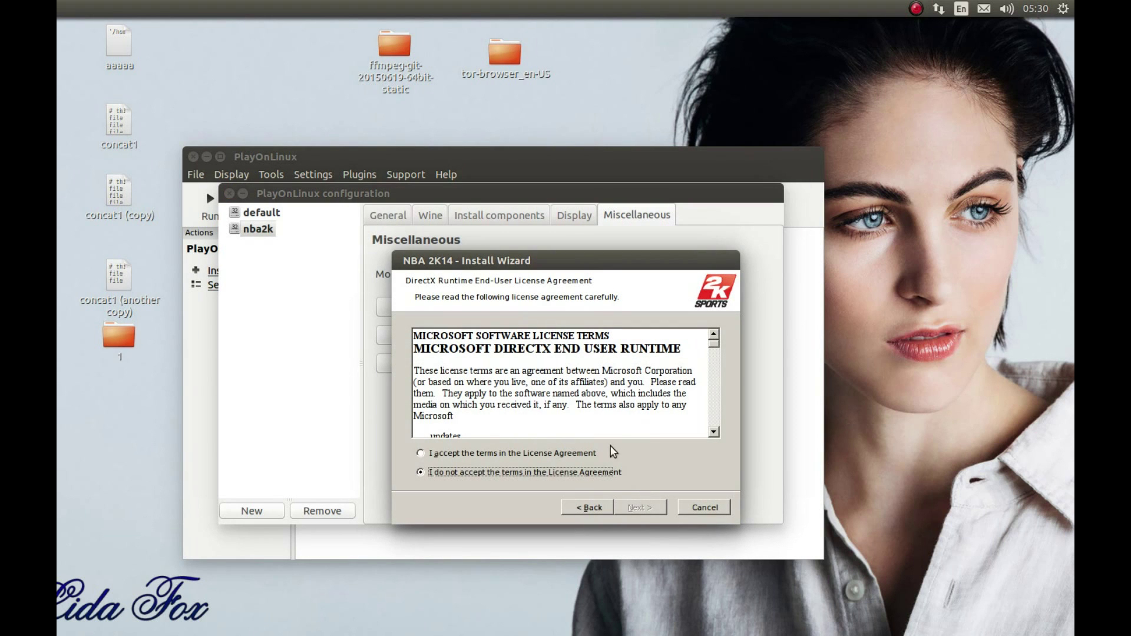
left_click(531, 454)
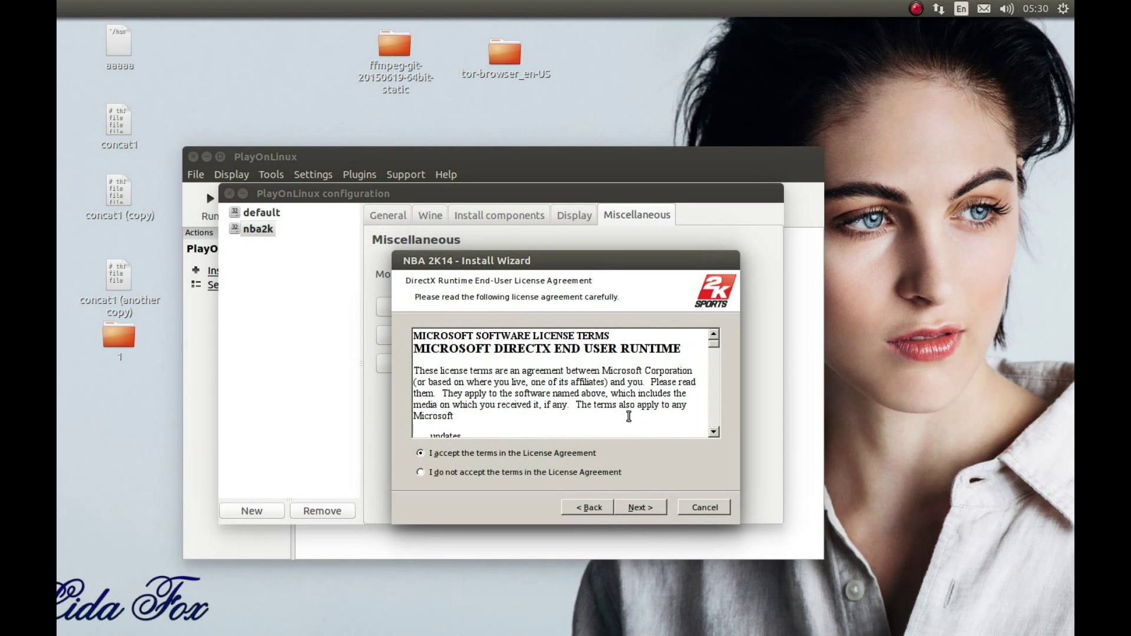
scroll(628, 416, "down", 5)
left_click(642, 508)
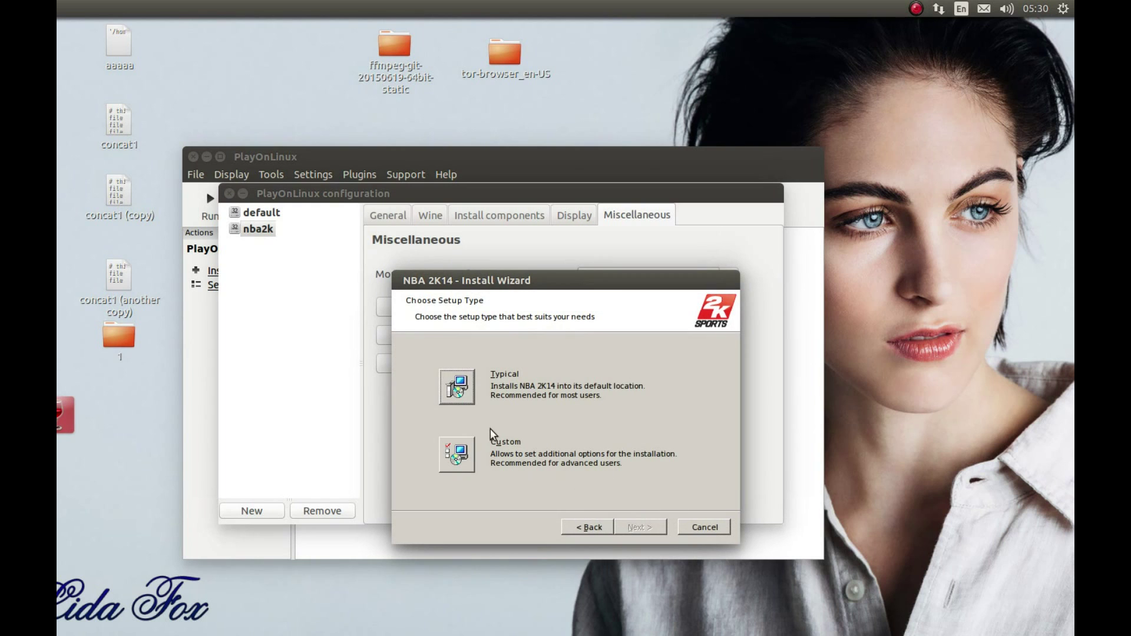
left_click(465, 391)
left_click(642, 547)
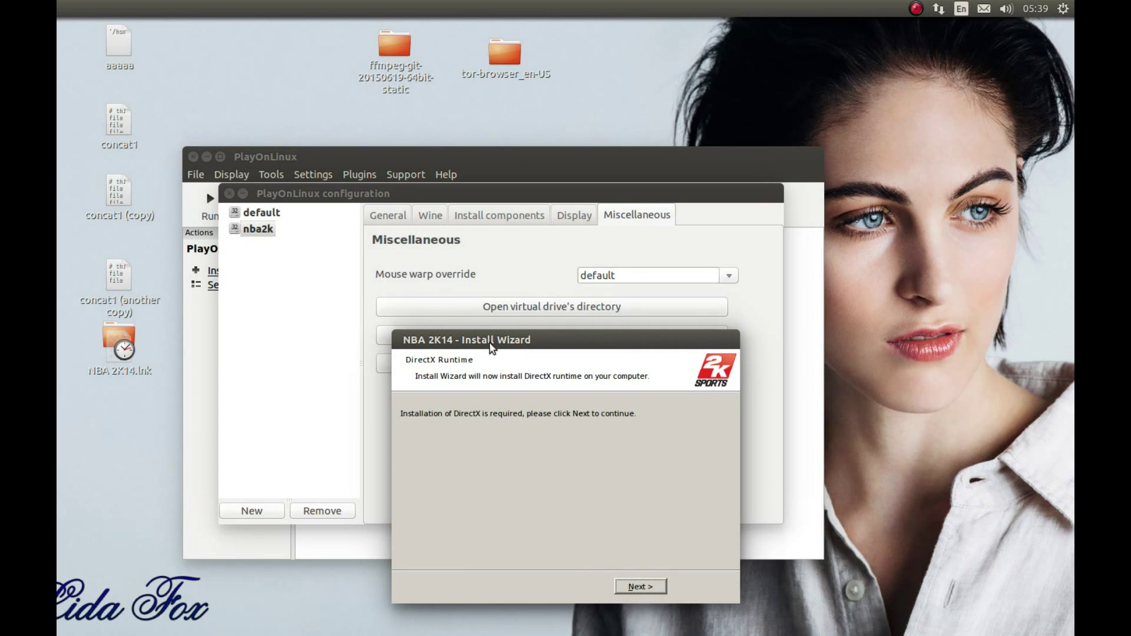
Finish the NBA 2K14 installer, dismiss the error wizard, and reselect the nba2k drive in configuration
left_click(574, 346)
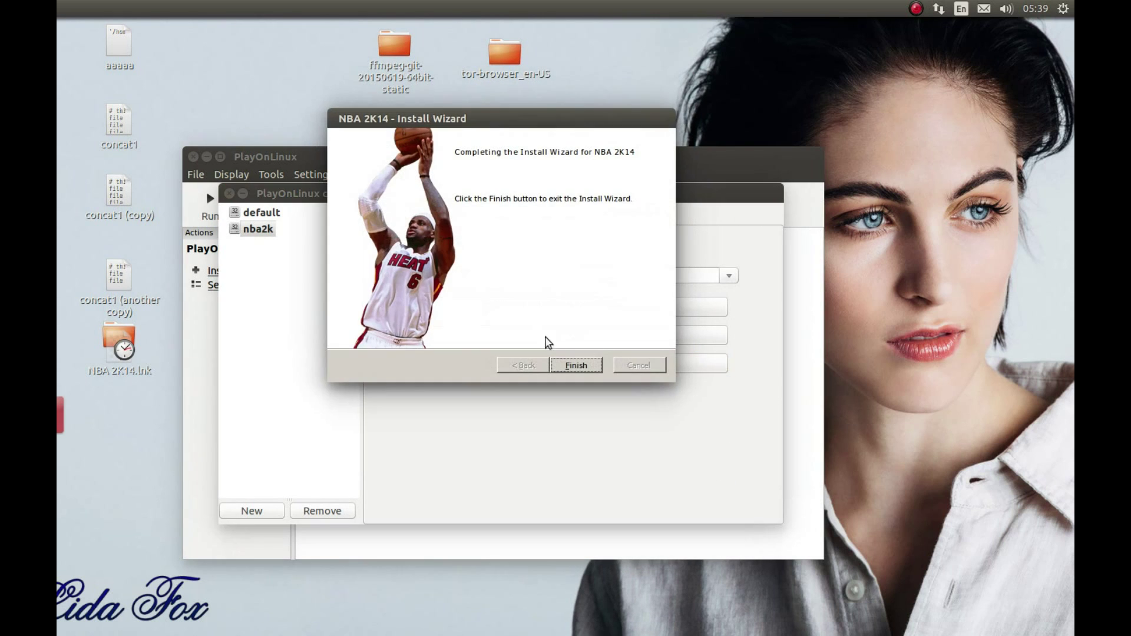
left_click(576, 364)
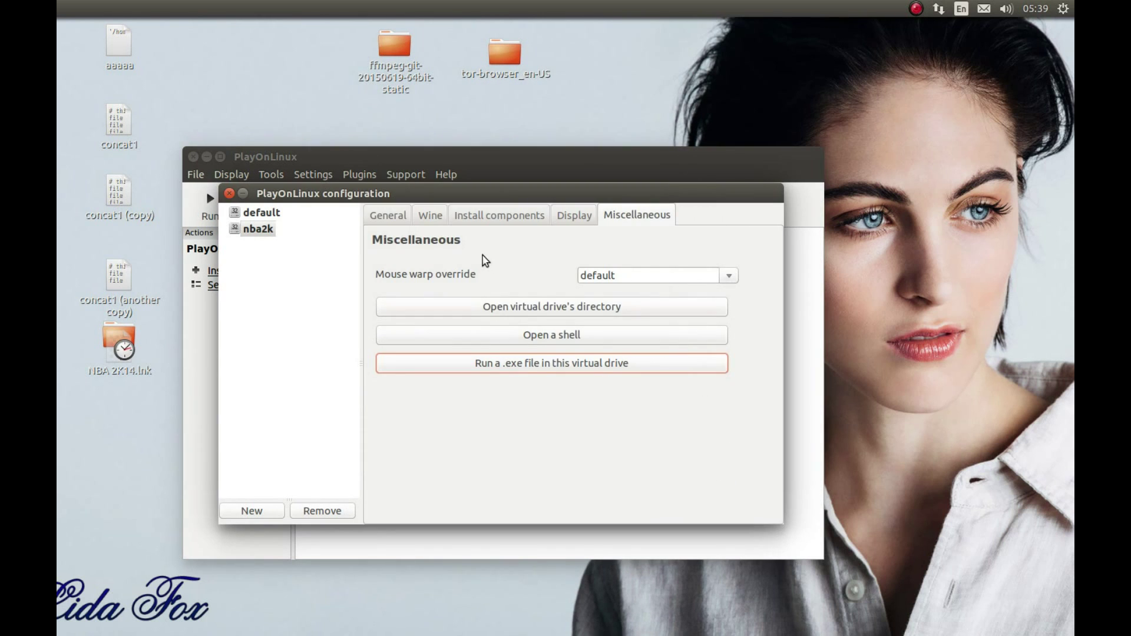
left_click(652, 473)
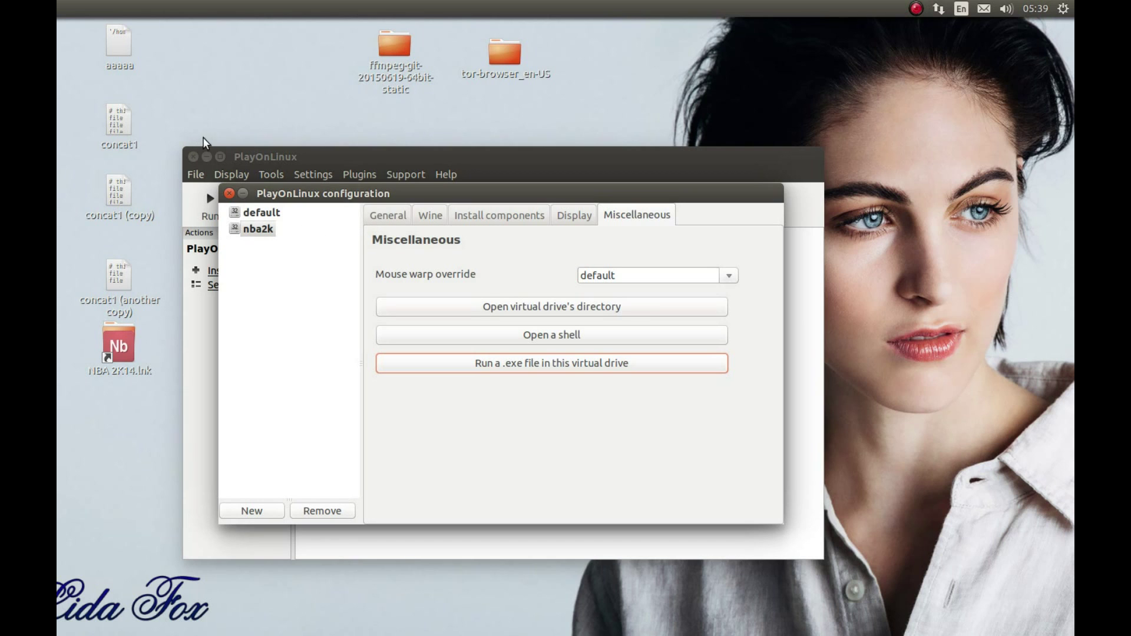
left_click(207, 157)
left_click_drag(395, 193, 363, 256)
left_click(233, 294)
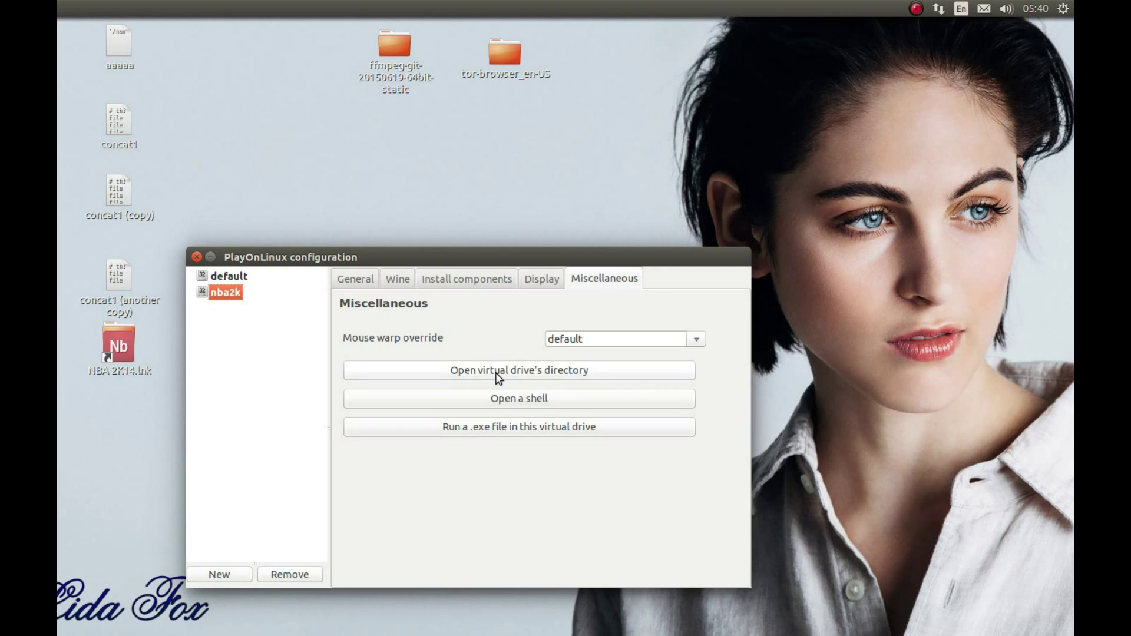
Open the nba2k drive folder and browse to drive_c/Program Files/2K Sports/NBA 2K14
left_click_drag(488, 372, 594, 328)
left_click(595, 329)
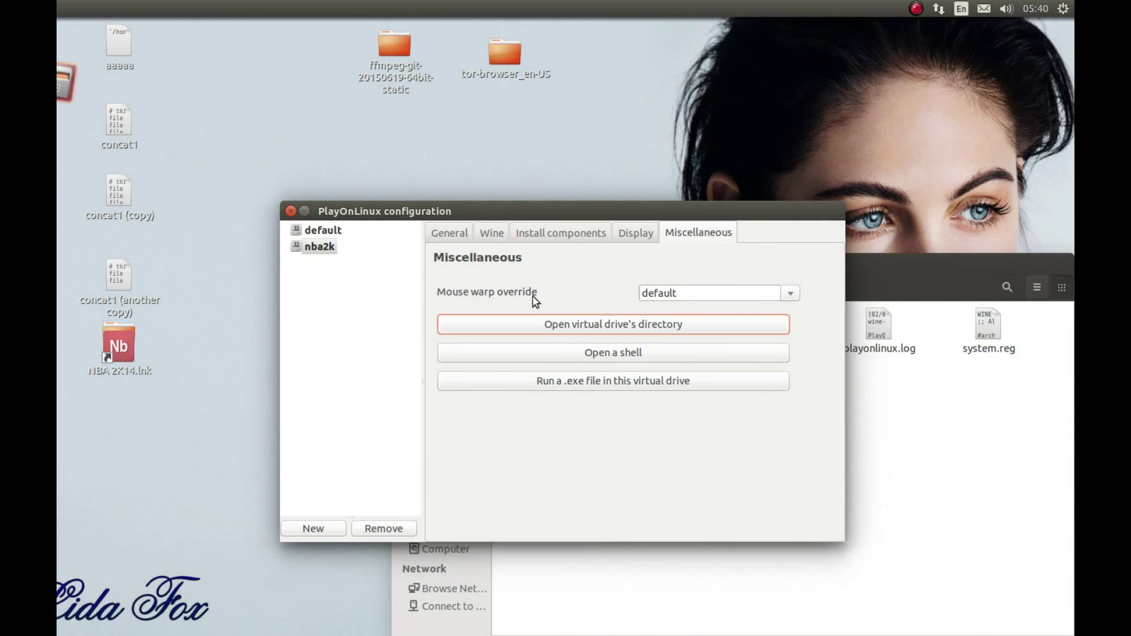
left_click_drag(865, 261, 667, 147)
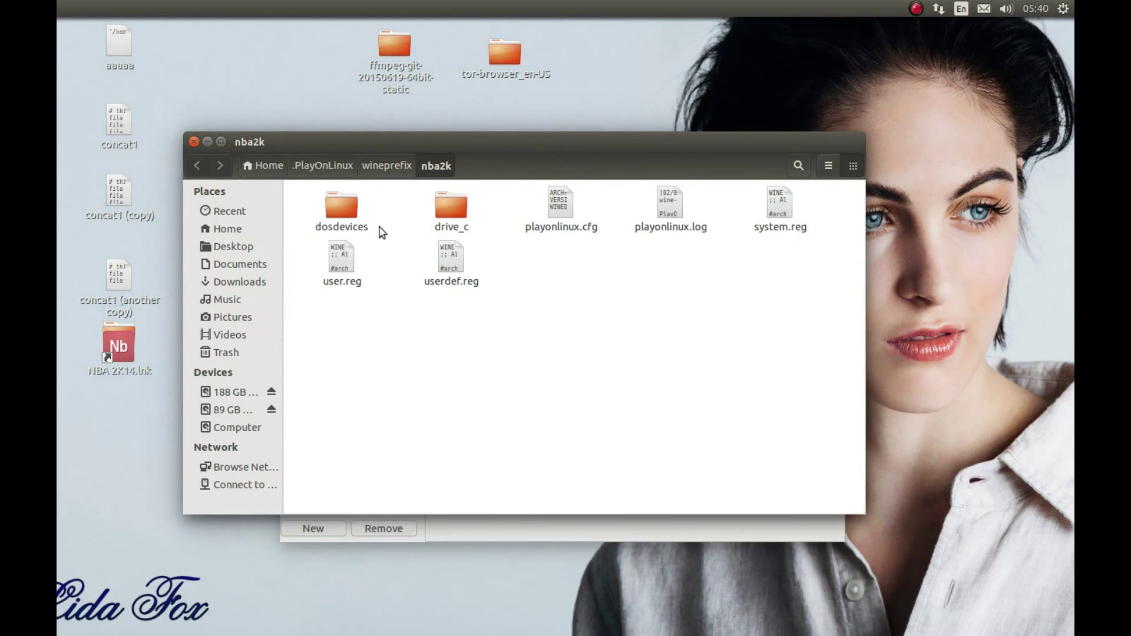
left_click(465, 214)
left_click(510, 313)
double_click(455, 203)
double_click(444, 206)
double_click(344, 214)
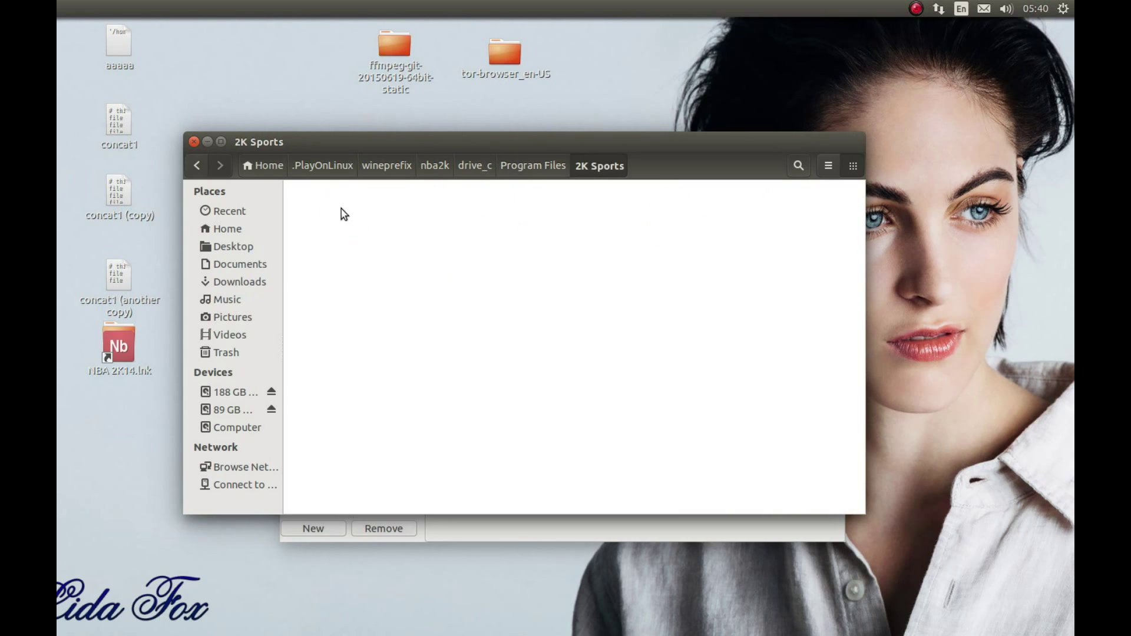
double_click(347, 207)
left_click_drag(391, 142, 283, 168)
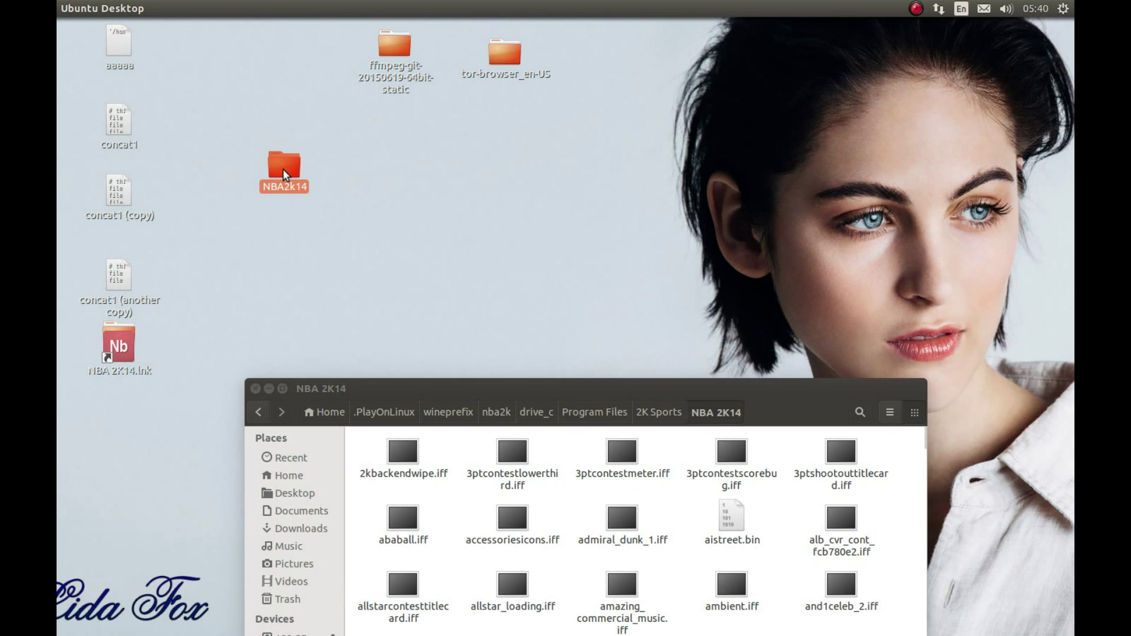
Copy nba2k14.exe and rld.dll from the desktop NBA2k14 folder
double_click(283, 168)
left_click_drag(728, 164, 554, 90)
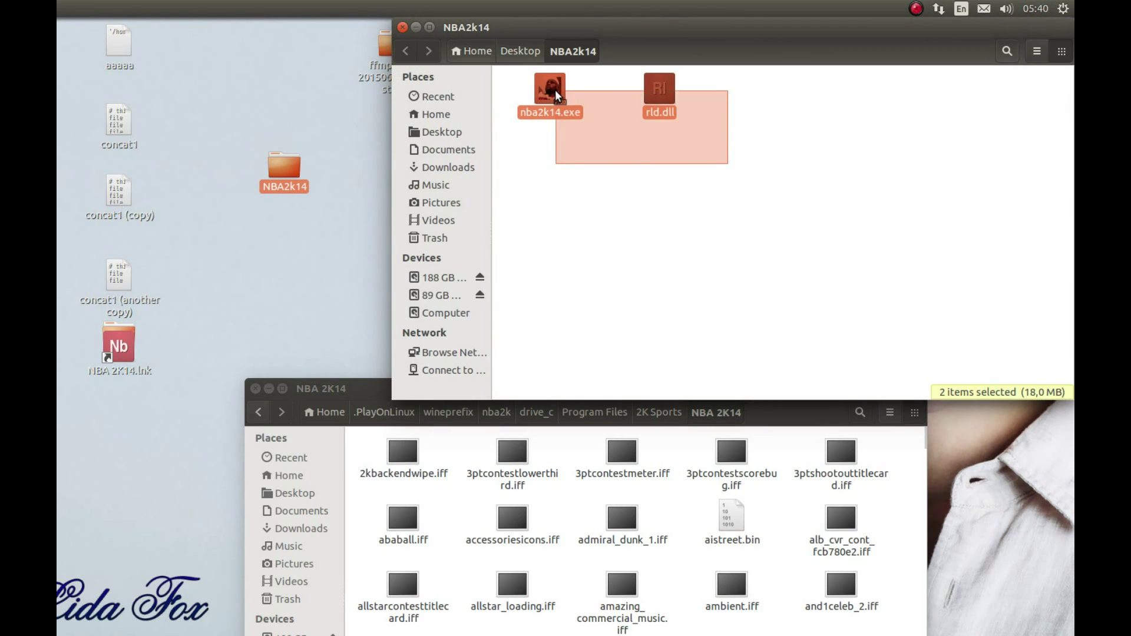
right_click(554, 90)
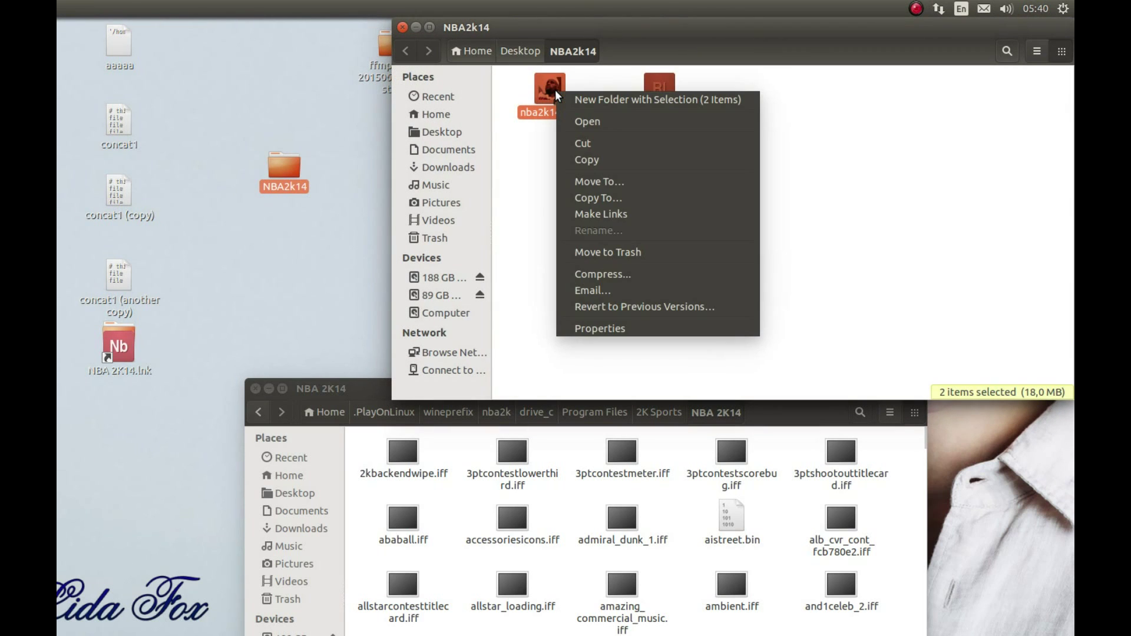
left_click(596, 161)
Paste both files into the NBA 2K14 game folder, replacing all existing copies, and close the folder windows
left_click_drag(363, 393, 303, 128)
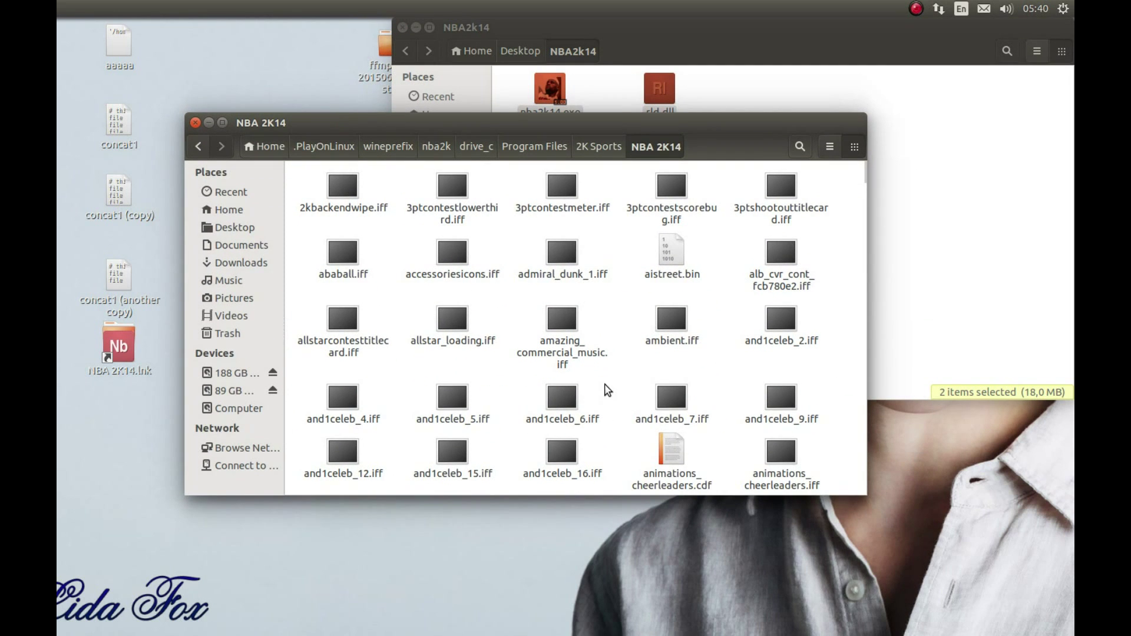
right_click(615, 378)
left_click(649, 443)
left_click(497, 491)
left_click(704, 524)
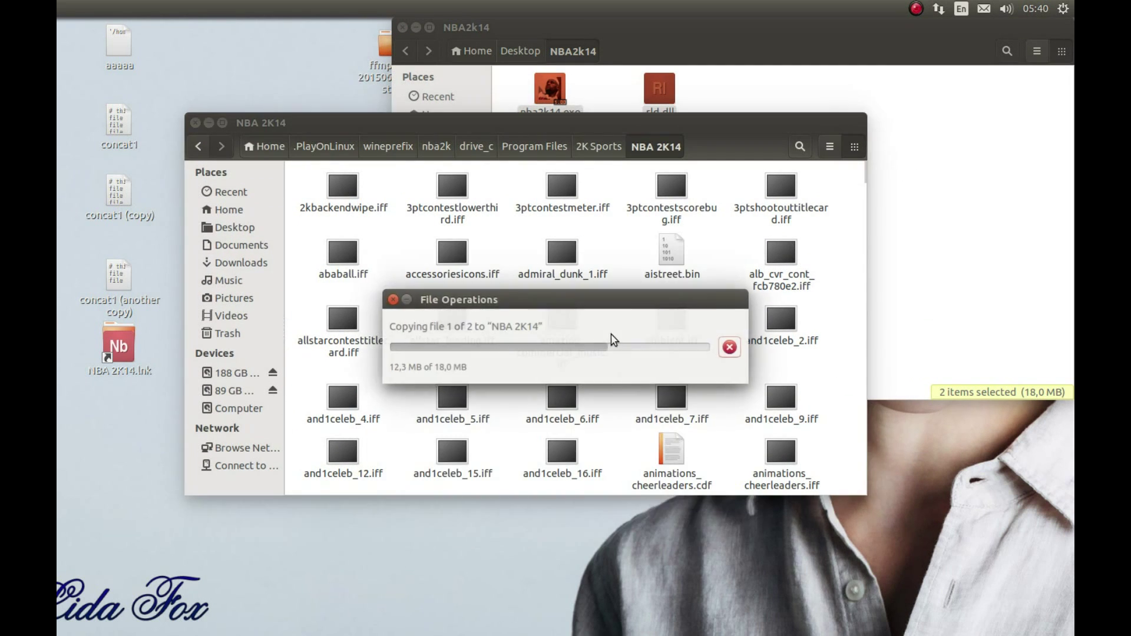
left_click(395, 44)
left_click(403, 28)
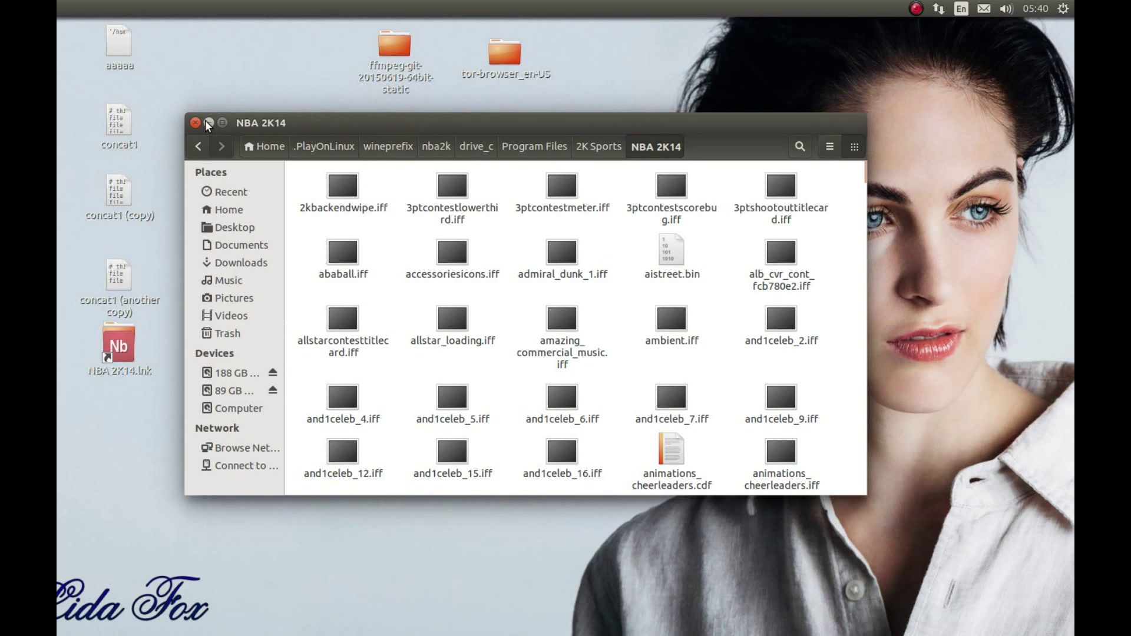
left_click(196, 122)
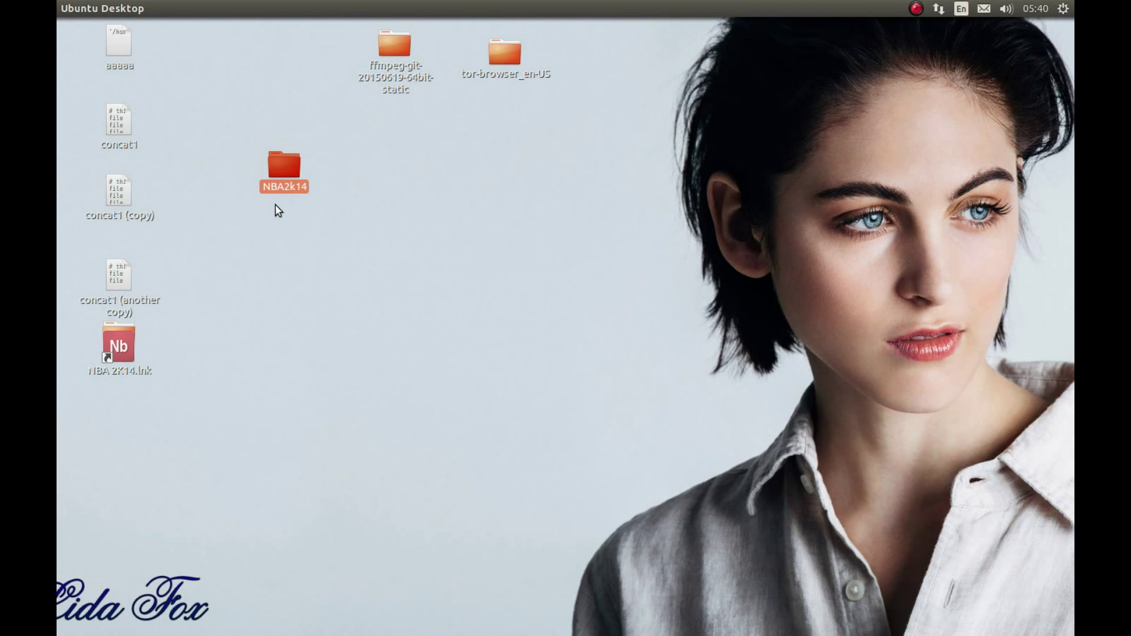
Bring the PlayOnLinux configuration window for nba2k back to the front from the launcher
mouse_move(57, 421)
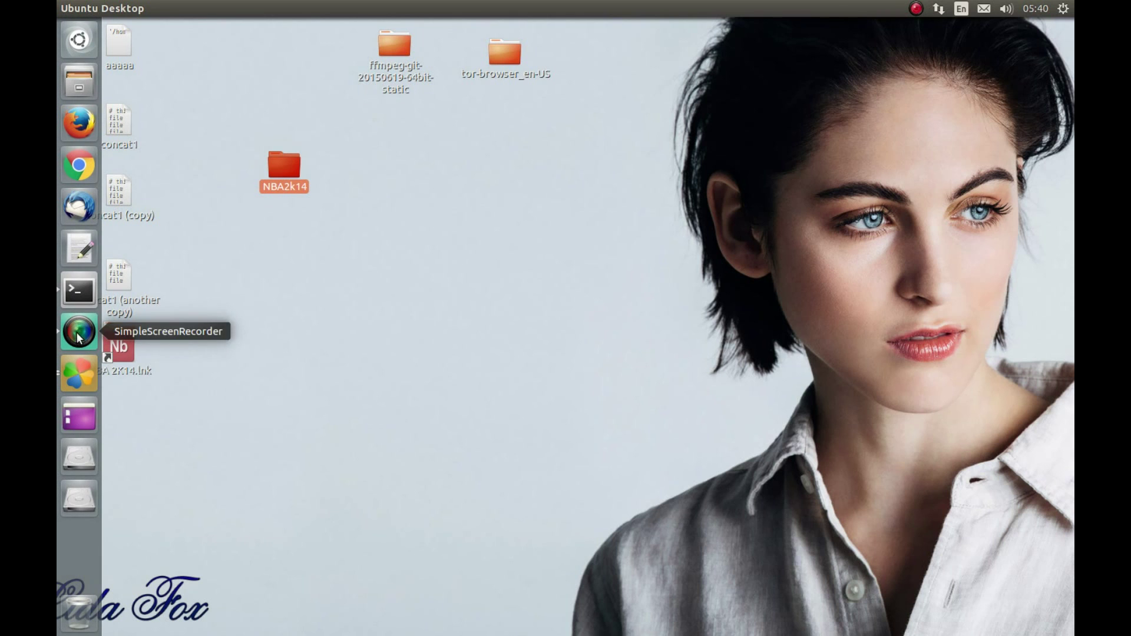
left_click(83, 372)
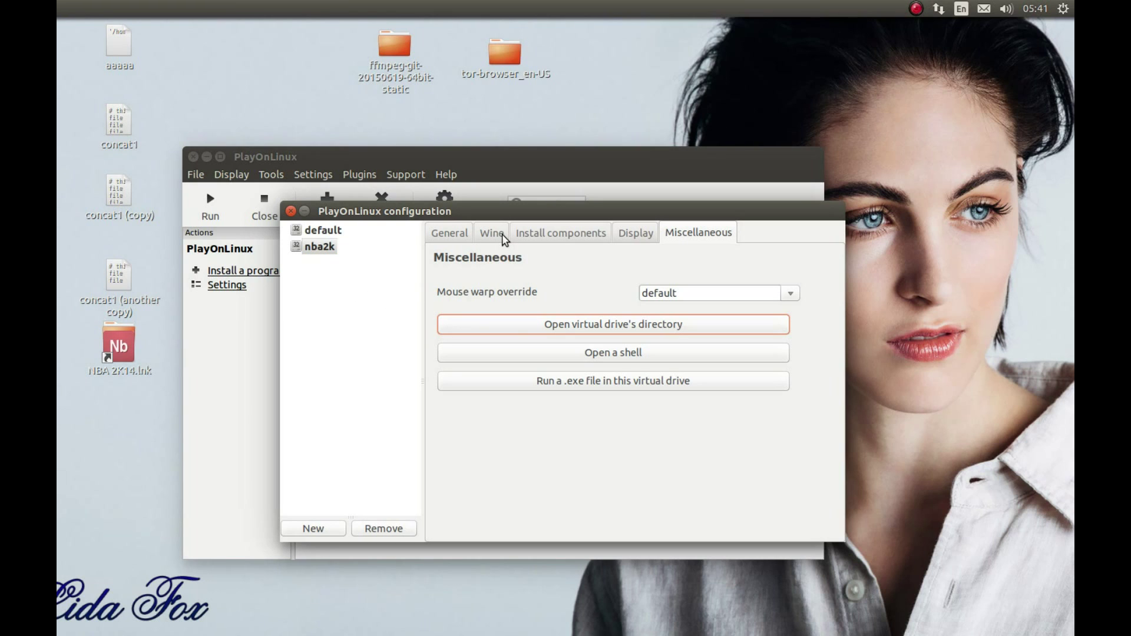
Make the nba2k drive's Wine configuration emulate a 1280 x 720 virtual desktop
left_click(502, 234)
left_click(461, 315)
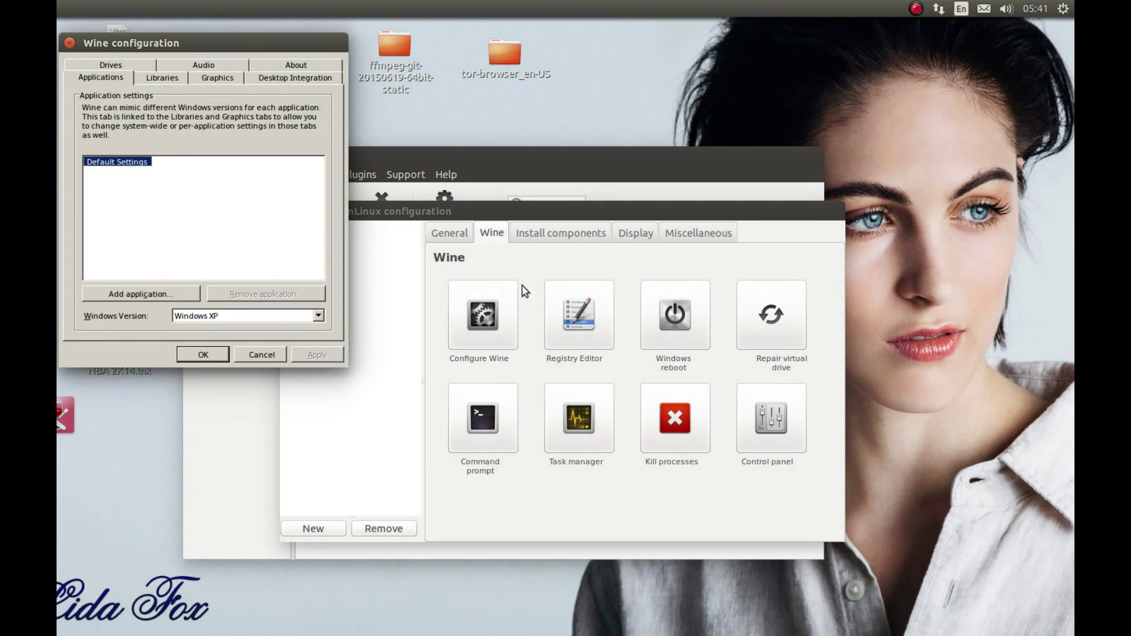
left_click(214, 80)
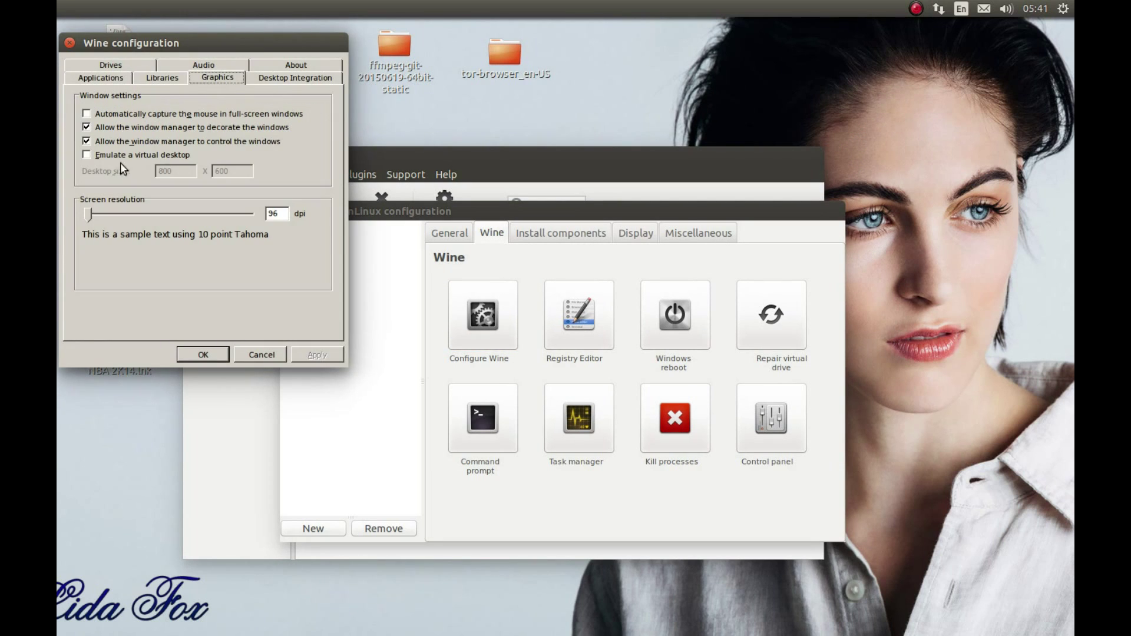
left_click(87, 155)
key("Tab")
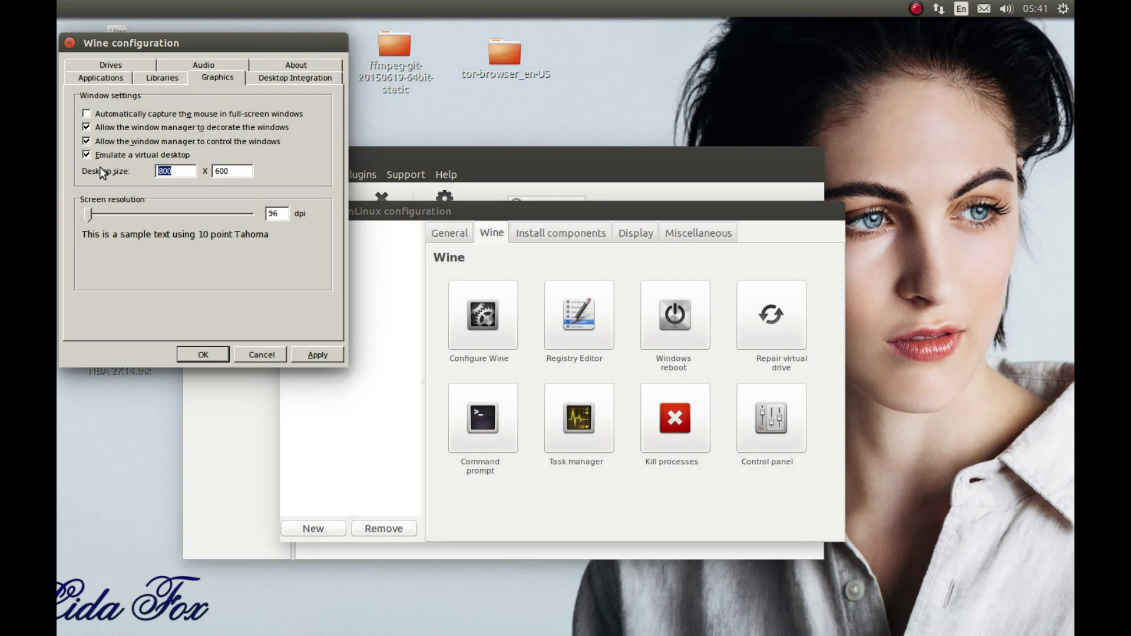
type("1280")
key("Tab")
type("720")
left_click(200, 354)
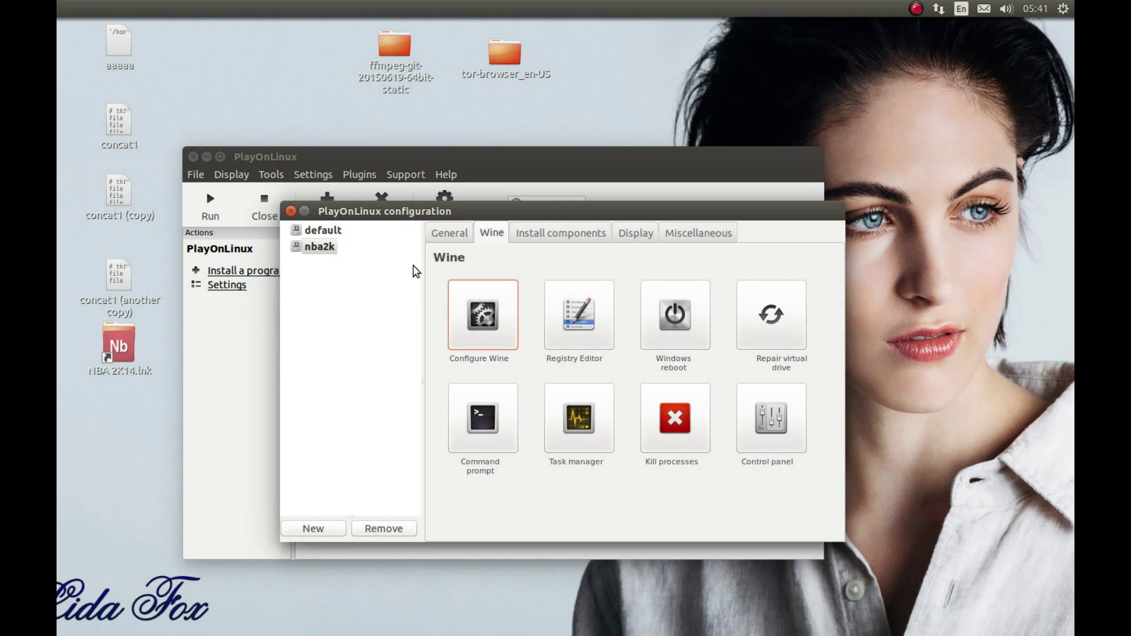
Install the dxfullsetup component in nba2k, then start making a new shortcut from the drive
left_click(554, 234)
scroll(497, 460, "down", 5)
scroll(500, 449, "down", 6)
scroll(508, 443, "down", 3)
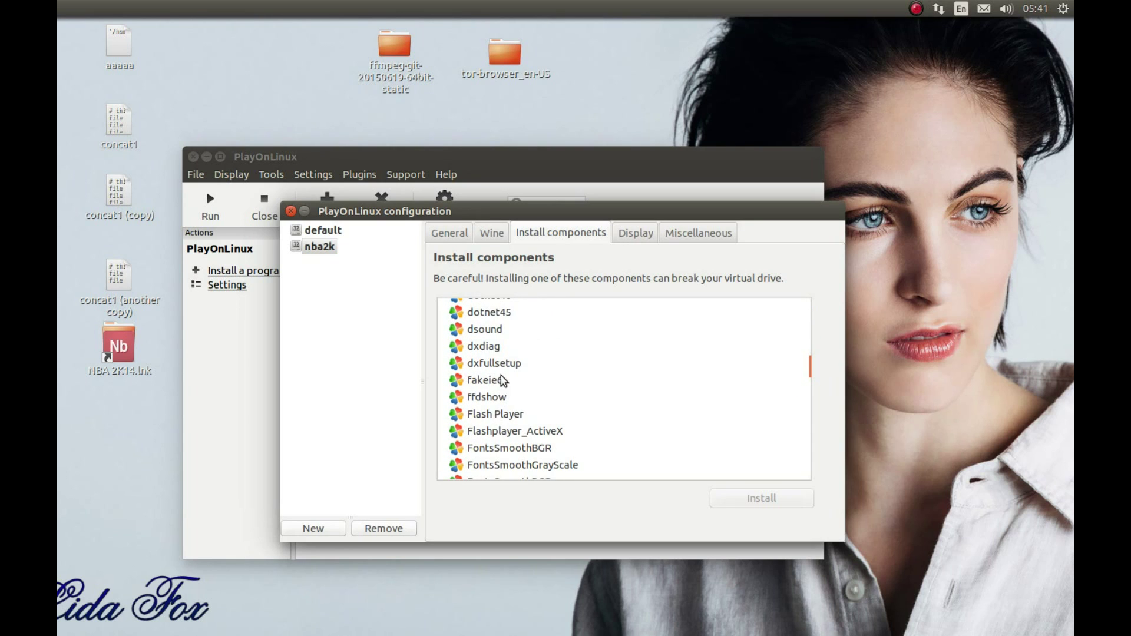
left_click(489, 365)
left_click(753, 499)
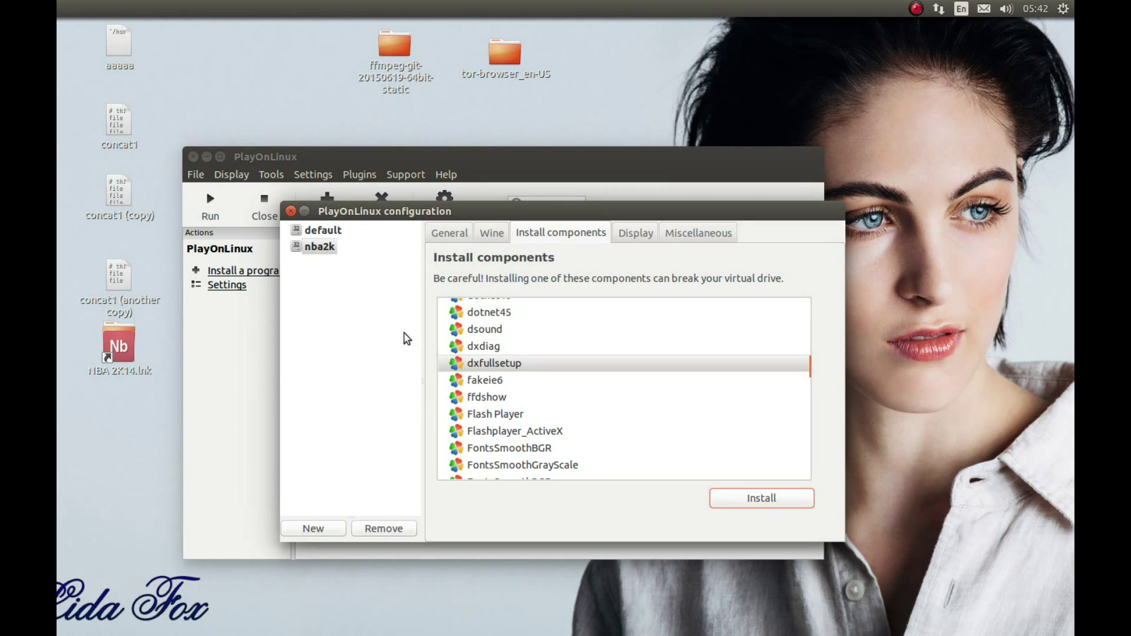
left_click(450, 236)
left_click(575, 289)
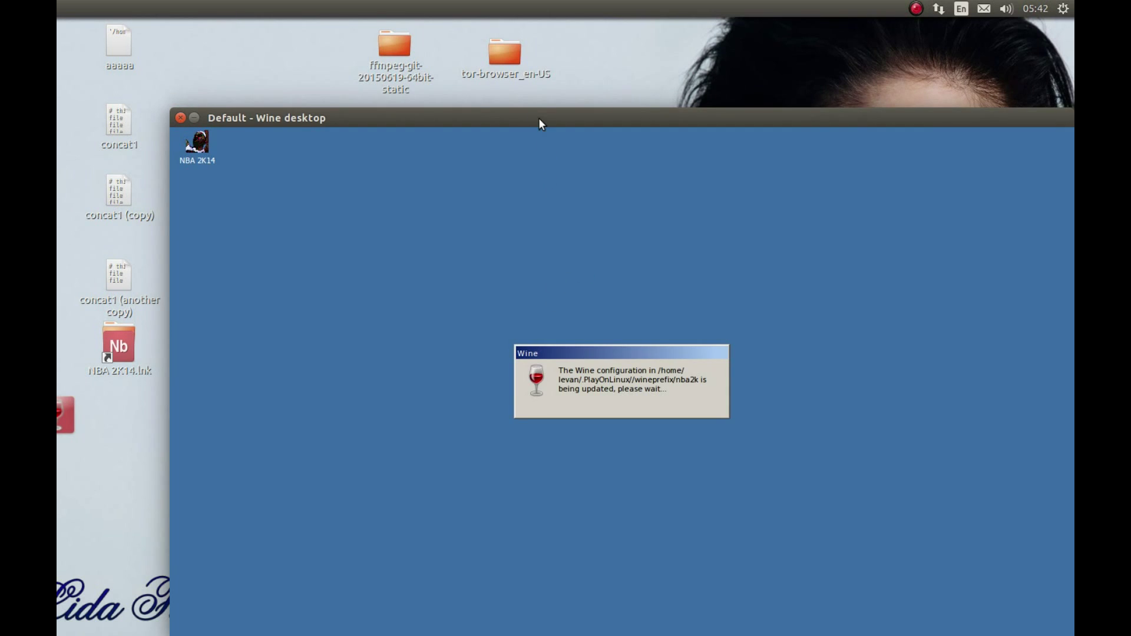
Create the nba2k14 shortcut pointing to nba2k14.exe and finish the wizard
left_click_drag(538, 118, 446, 68)
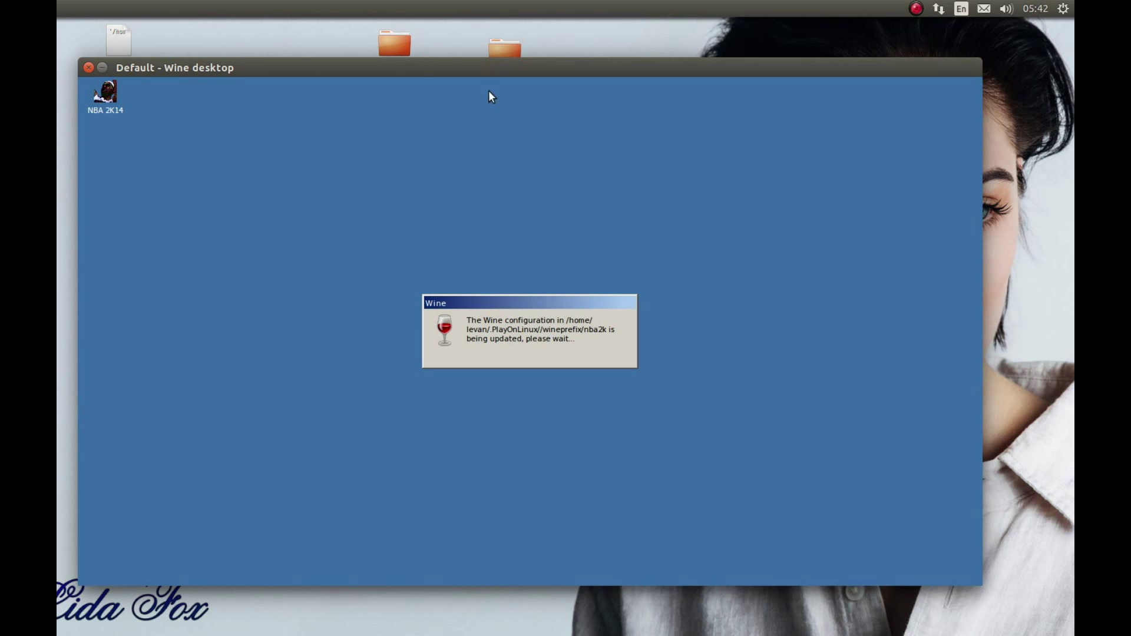
left_click_drag(481, 75, 512, 79)
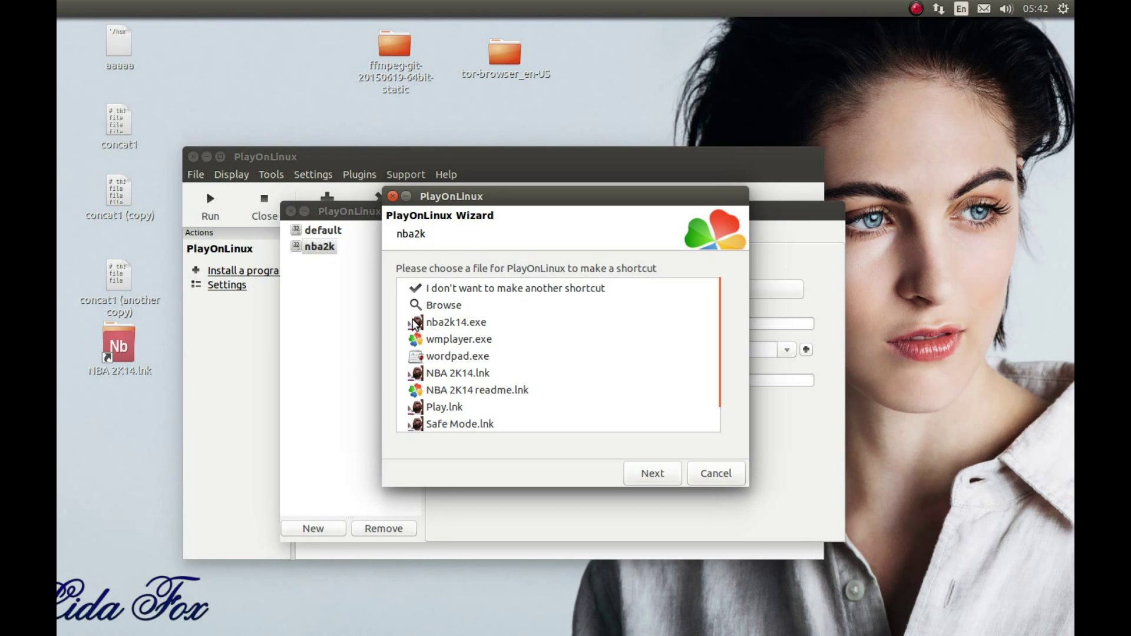
left_click(468, 324)
left_click(651, 471)
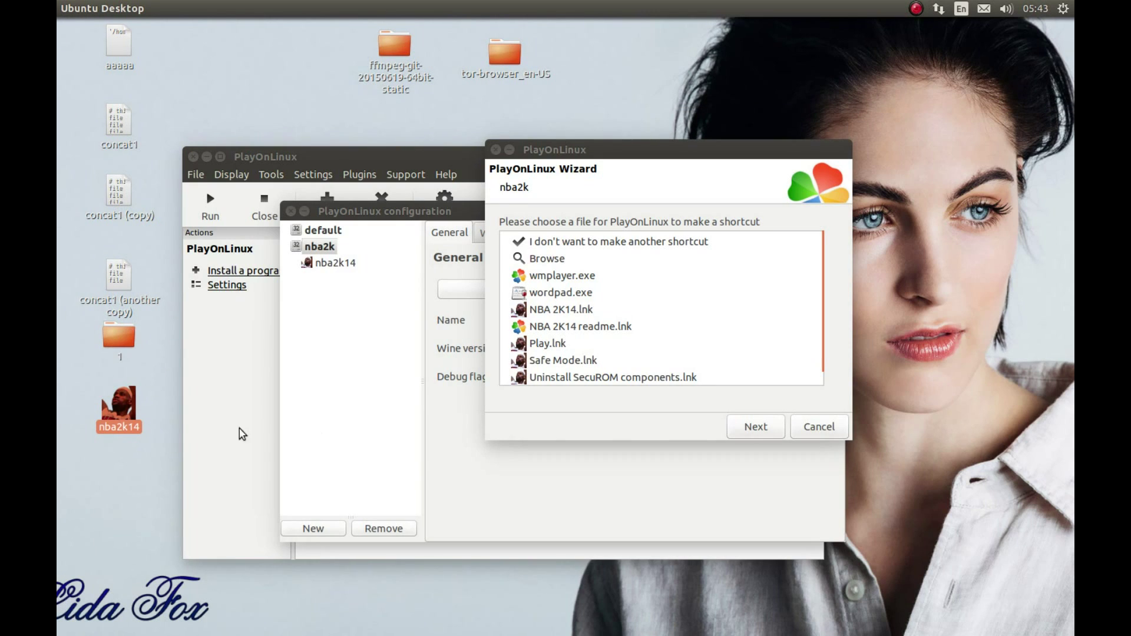
left_click(743, 429)
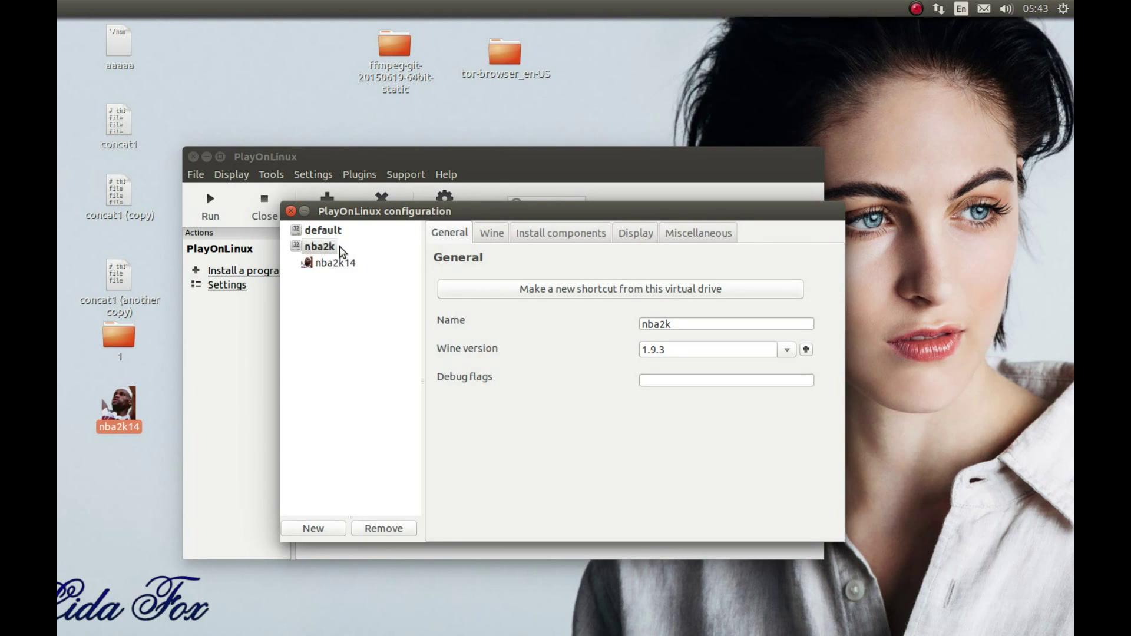
Close the drive configuration window, select the nba2k14 entry, and reposition the Wine desktop window
left_click(290, 211)
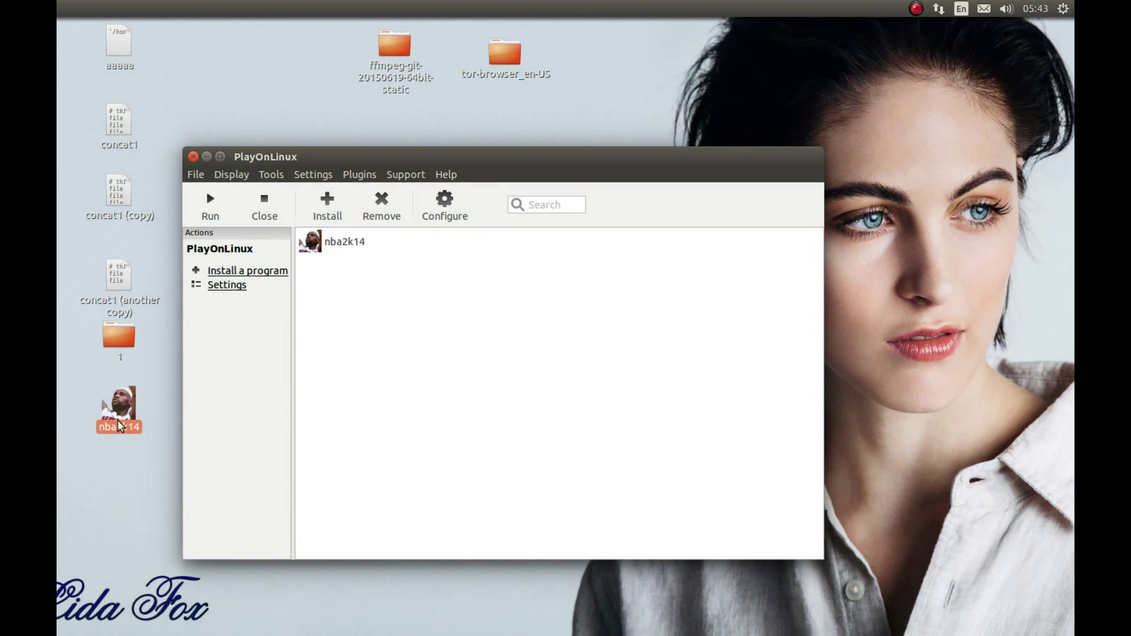
left_click(318, 246)
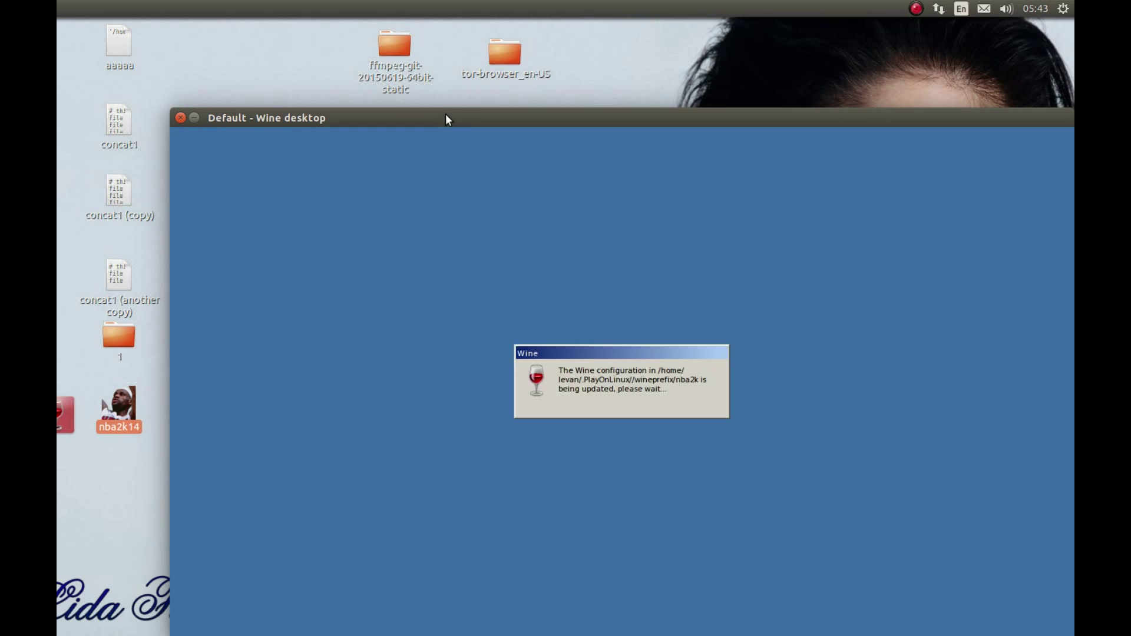
left_click_drag(445, 115, 406, 78)
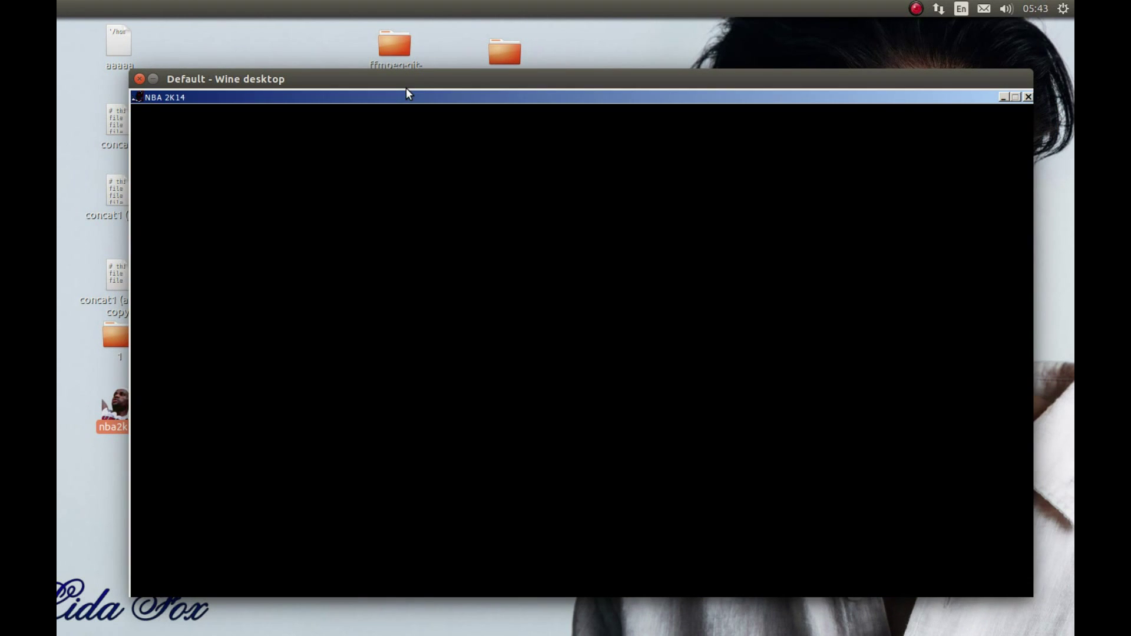